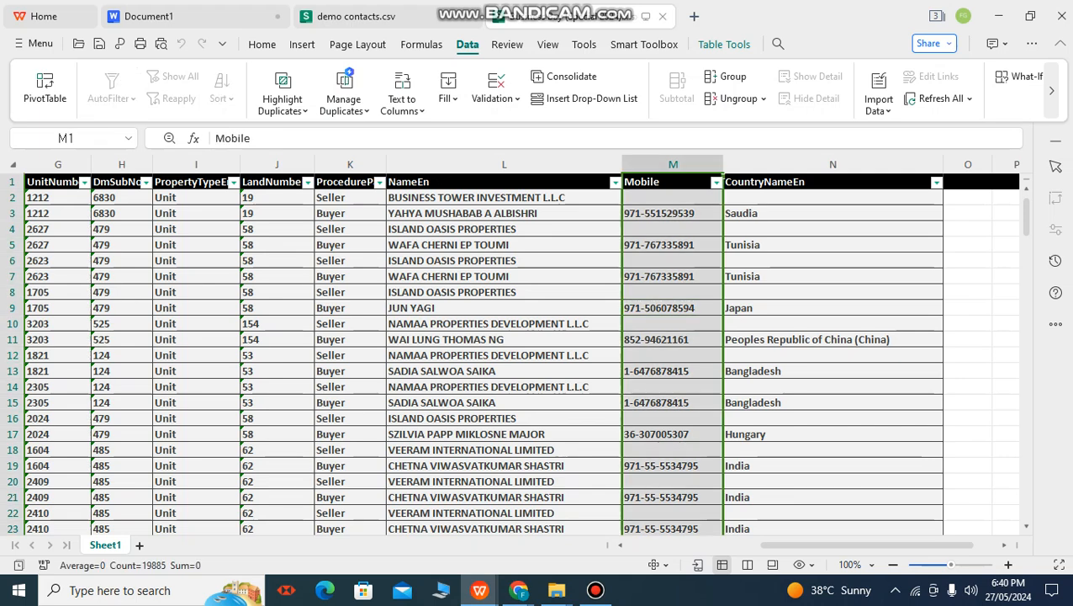
# - Copy the Mobile column cells from the header in M1 down to M24
pyautogui.press('Down')
pyautogui.press('Down')
pyautogui.press('Up')
pyautogui.press('Up')
pyautogui.hotkey('shift', 'Down')
pyautogui.hotkey('shift', 'Down')
pyautogui.hotkey('shift', 'Down')
pyautogui.hotkey('shift', 'Down')
pyautogui.hotkey('shift', 'Down')
pyautogui.hotkey('shift', 'Down')
pyautogui.hotkey('shift', 'Down')
pyautogui.hotkey('shift', 'Down')
pyautogui.hotkey('shift', 'Down')
pyautogui.hotkey('shift', 'Down')
pyautogui.hotkey('shift', 'Down')
pyautogui.hotkey('shift', 'Down')
pyautogui.hotkey('shift', 'Down')
pyautogui.hotkey('shift', 'Down')
pyautogui.hotkey('shift', 'Down')
pyautogui.hotkey('shift', 'Down')
pyautogui.hotkey('shift', 'Down')
pyautogui.hotkey('shift', 'Down')
pyautogui.hotkey('shift', 'Down')
pyautogui.hotkey('shift', 'Down')
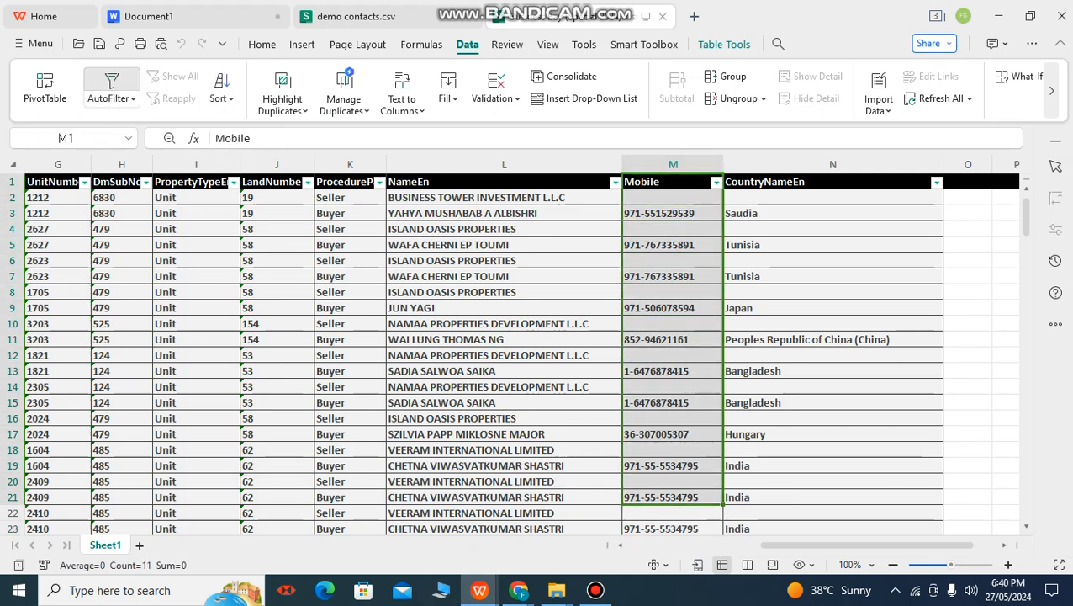
pyautogui.hotkey('shift', 'Down')
pyautogui.hotkey('ctrl', 'c')
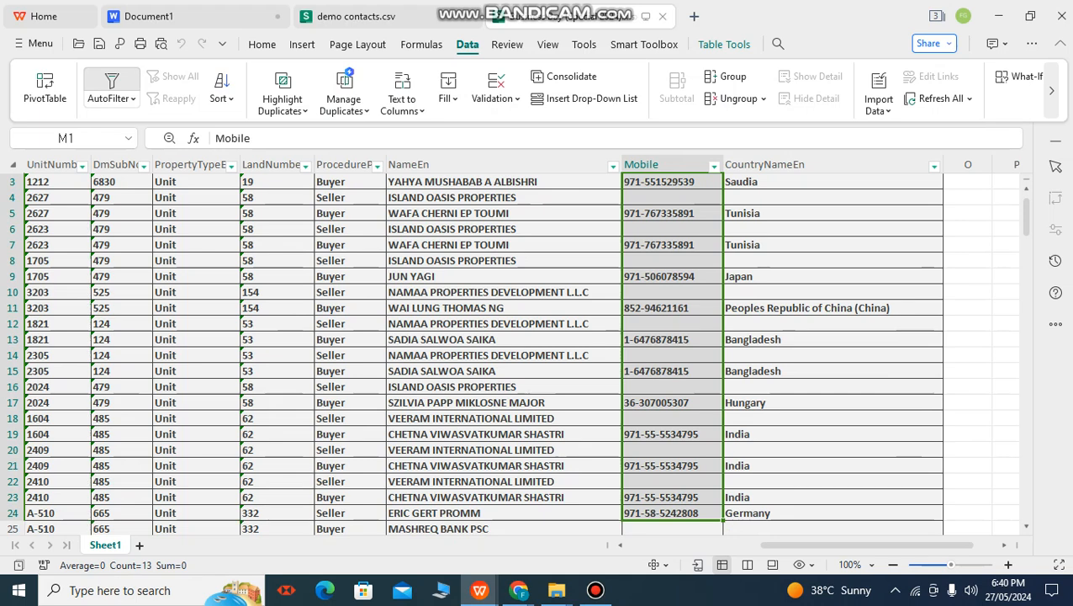
# - Paste the copied cells into a new blank workbook at A1 and fit column A's width to its contents
pyautogui.click(694, 16)
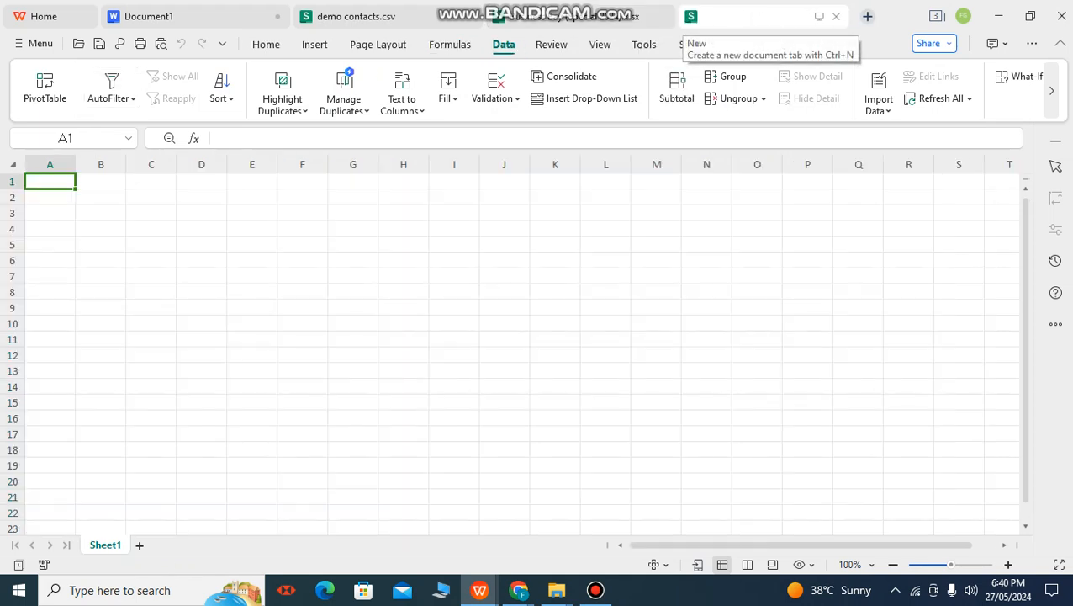
pyautogui.hotkey('ctrl', 'v')
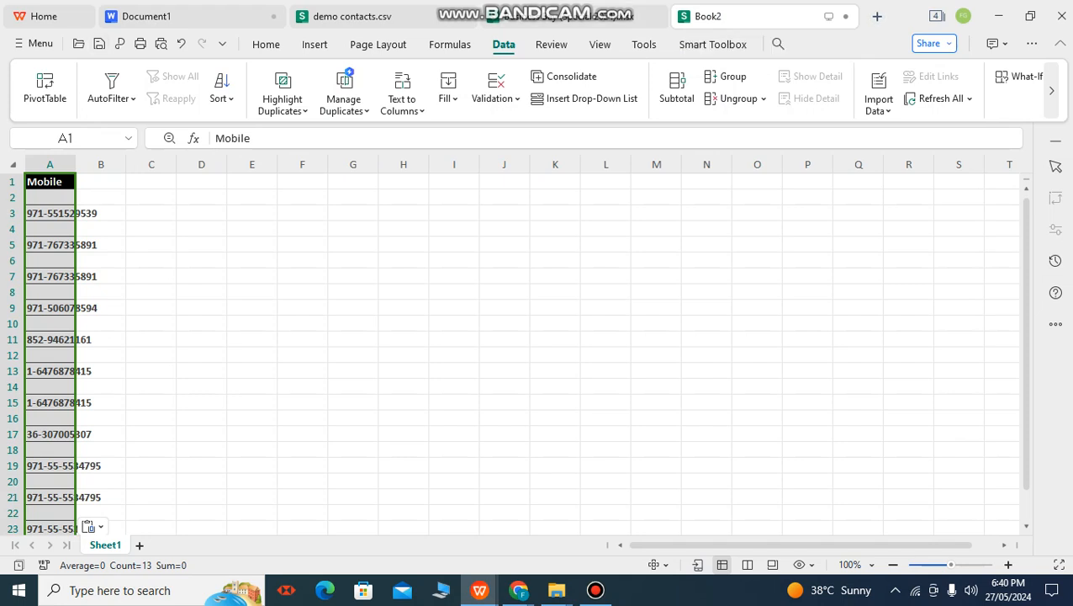
pyautogui.doubleClick(76, 164)
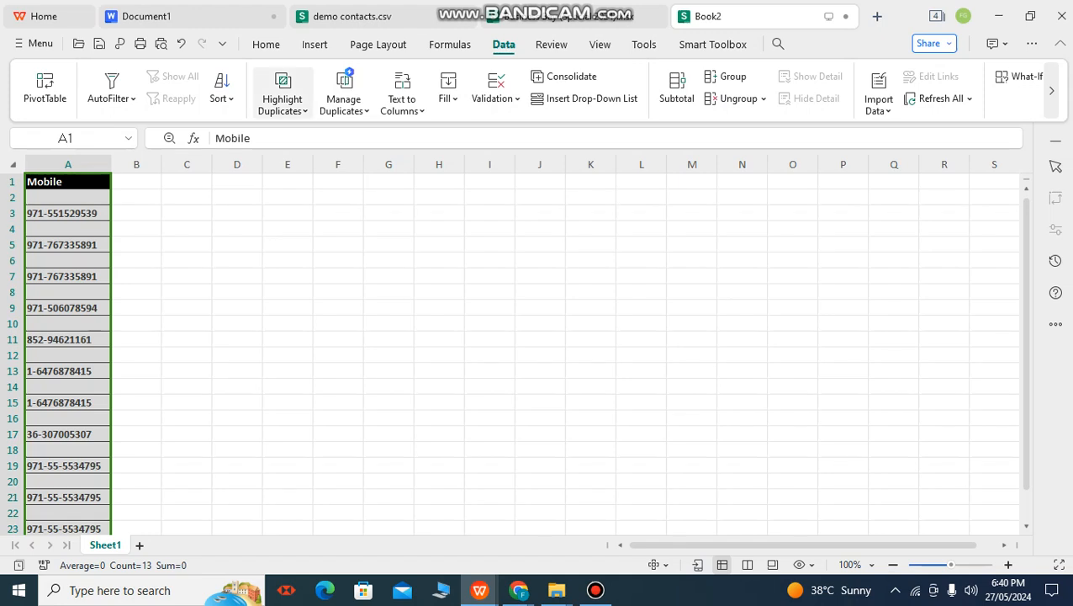
# - Remove the duplicate entries from column A
pyautogui.click(282, 93)
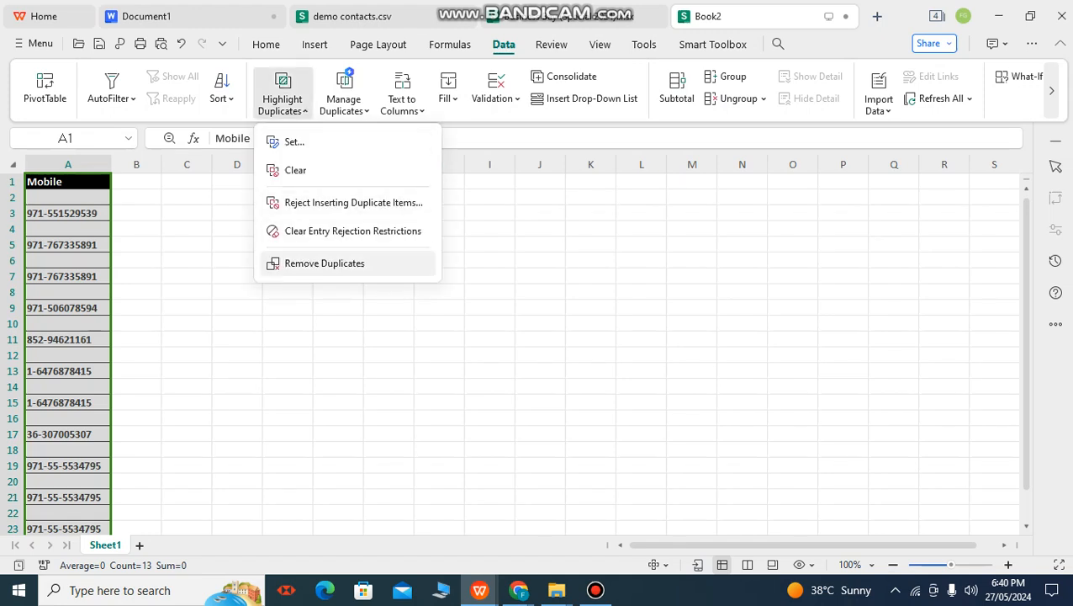
pyautogui.click(324, 263)
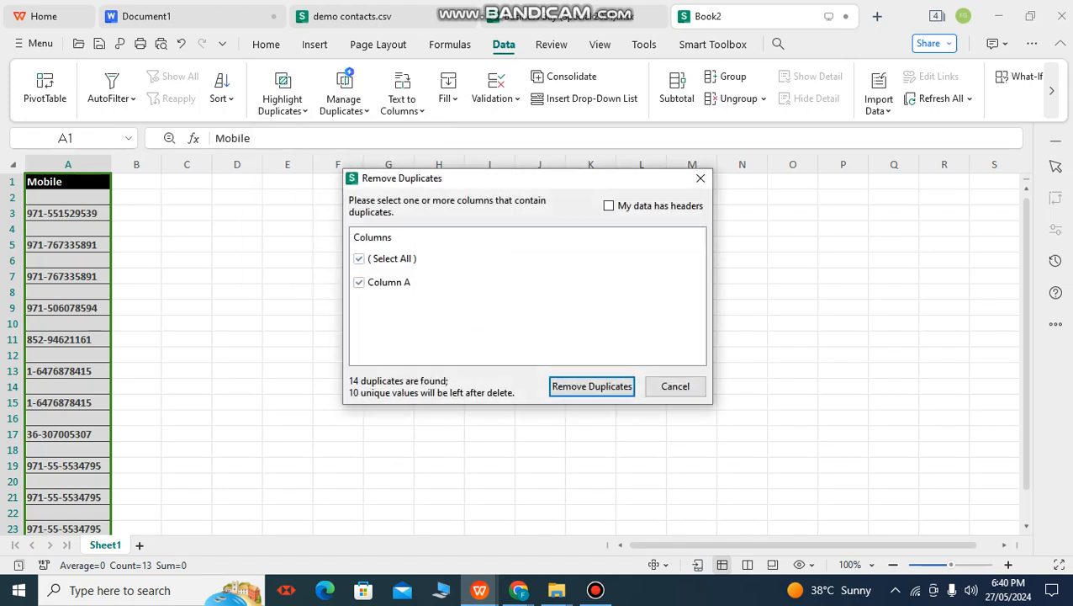
pyautogui.press('Return')
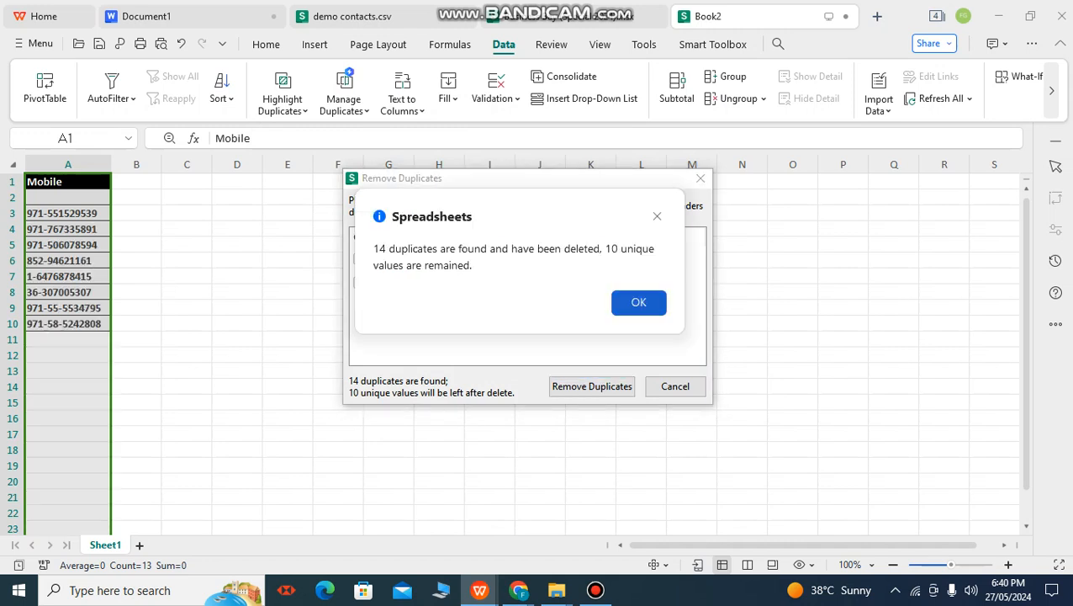
pyautogui.press('Return')
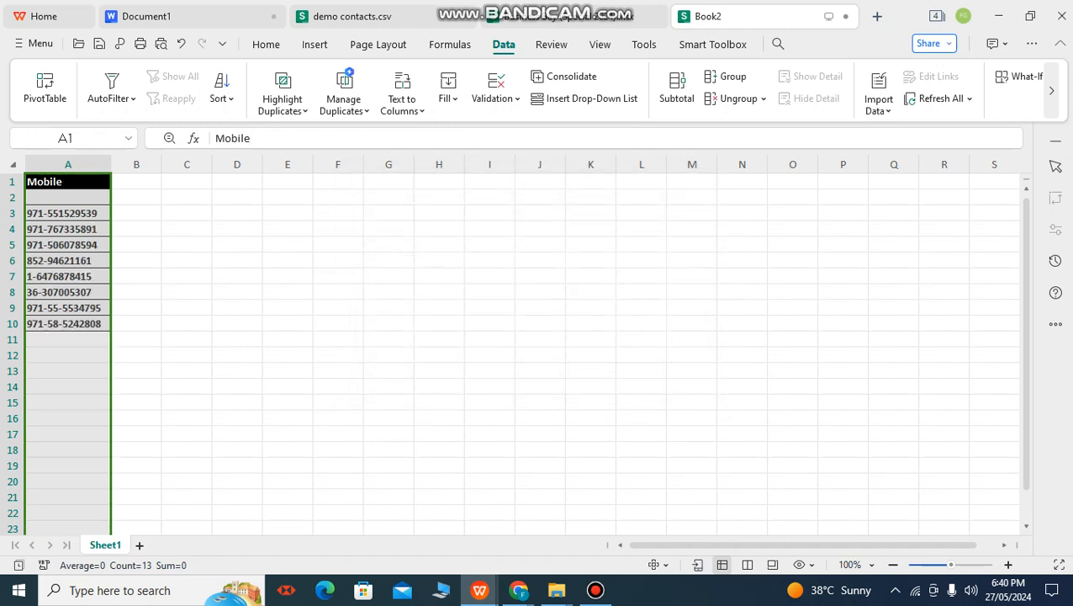
# - Format column A as Number with 0 decimal places
pyautogui.rightClick(102, 465)
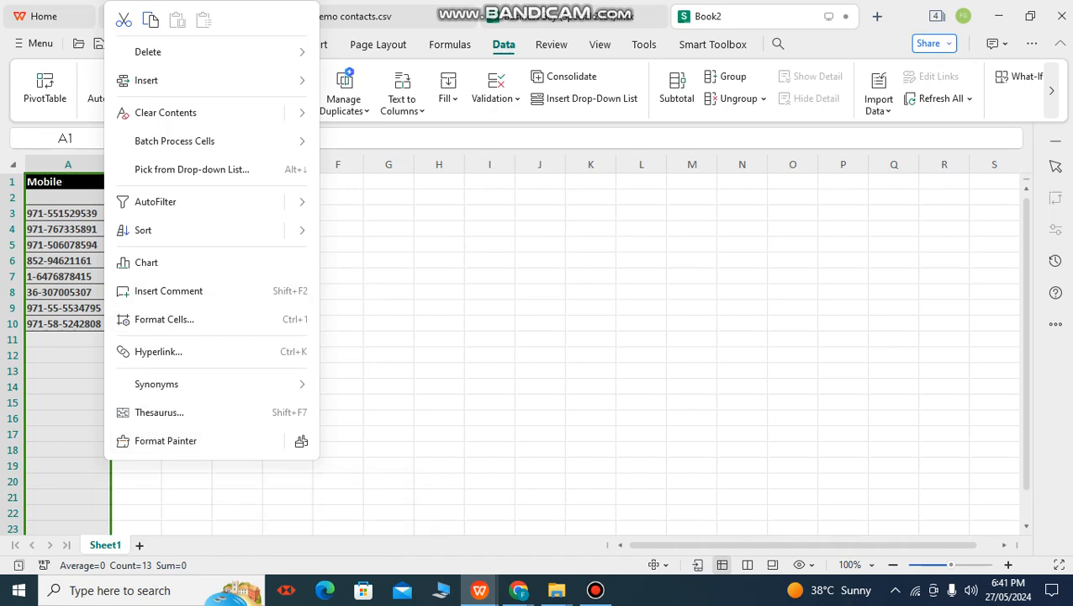
pyautogui.click(388, 291)
pyautogui.click(69, 165)
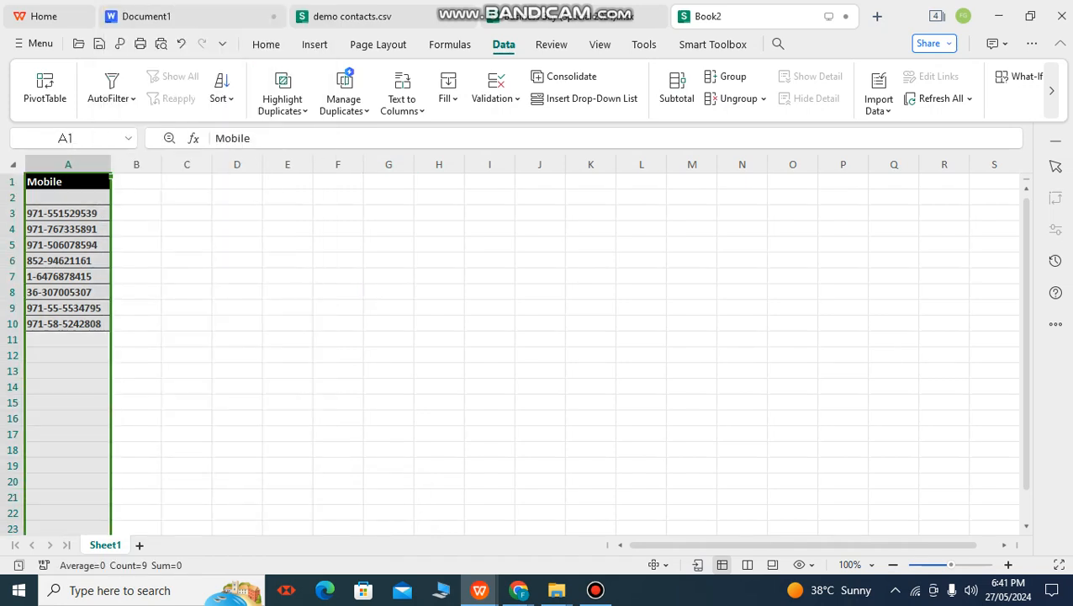
pyautogui.rightClick(72, 167)
pyautogui.click(134, 453)
pyautogui.click(383, 183)
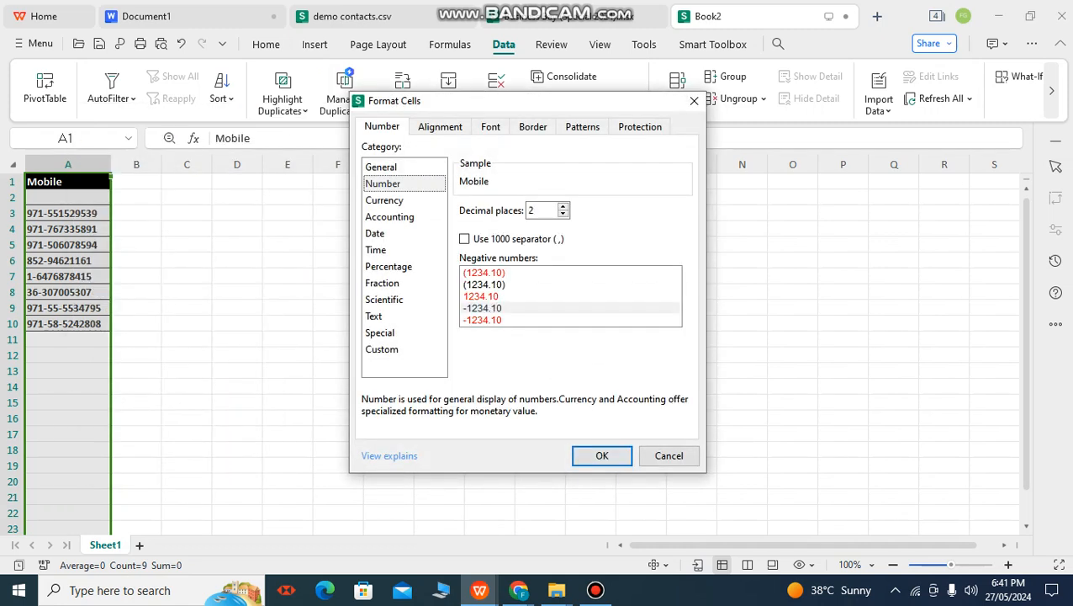
pyautogui.doubleClick(563, 215)
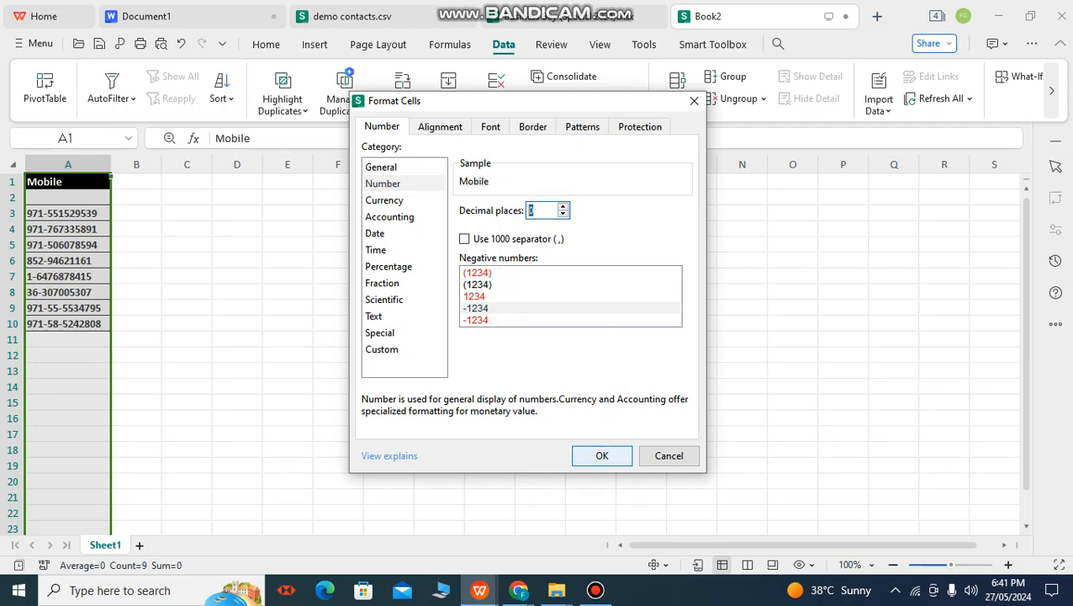
pyautogui.click(601, 455)
# - Replace every hyphen "-" in the sheet with nothing
pyautogui.click(136, 261)
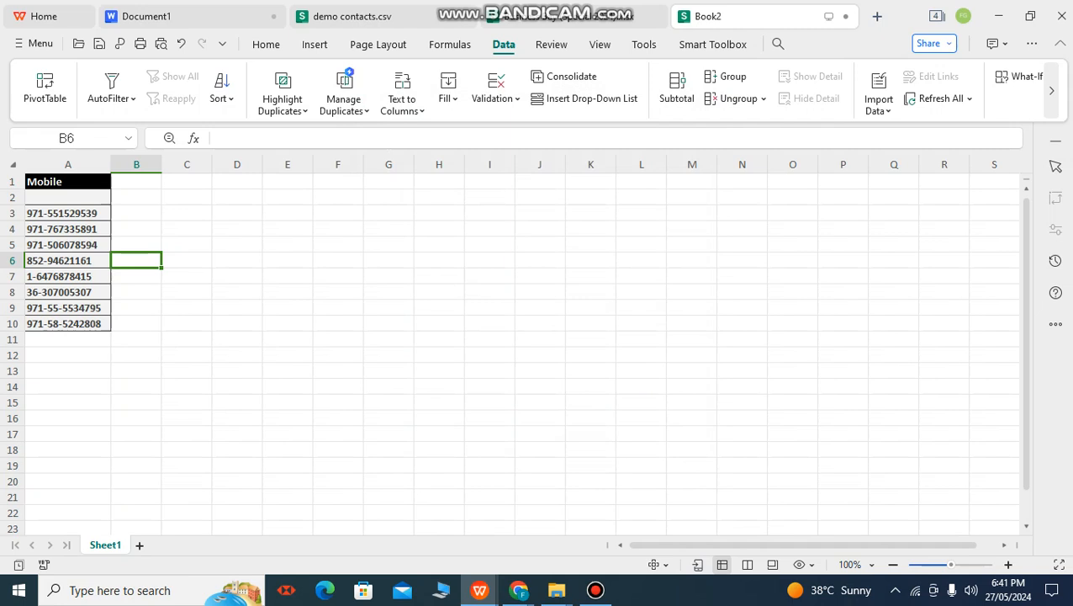
pyautogui.hotkey('ctrl', 'f')
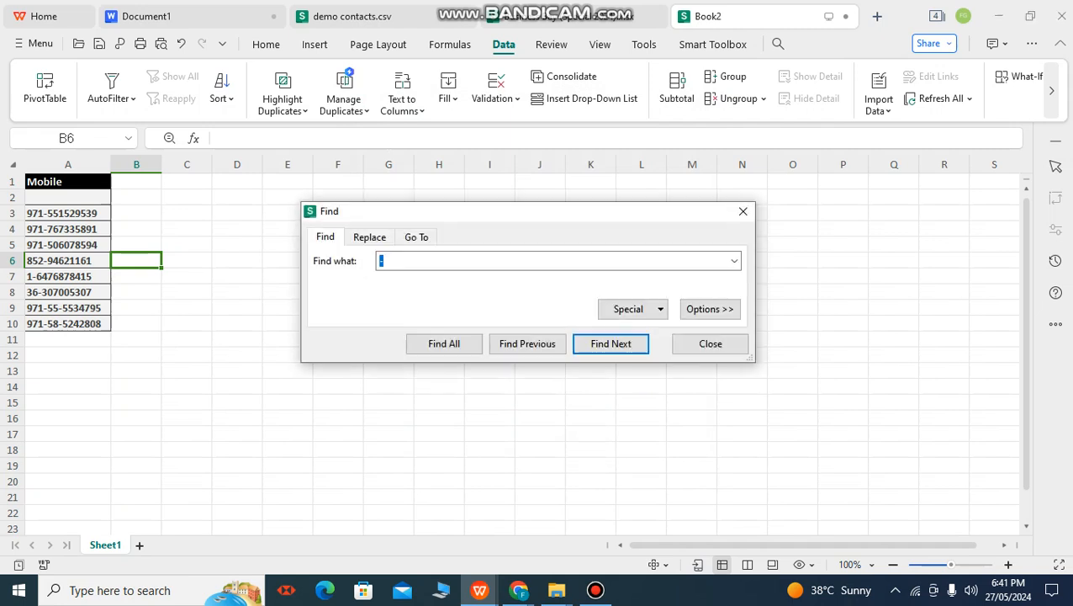
pyautogui.hotkey('ctrl', 'h')
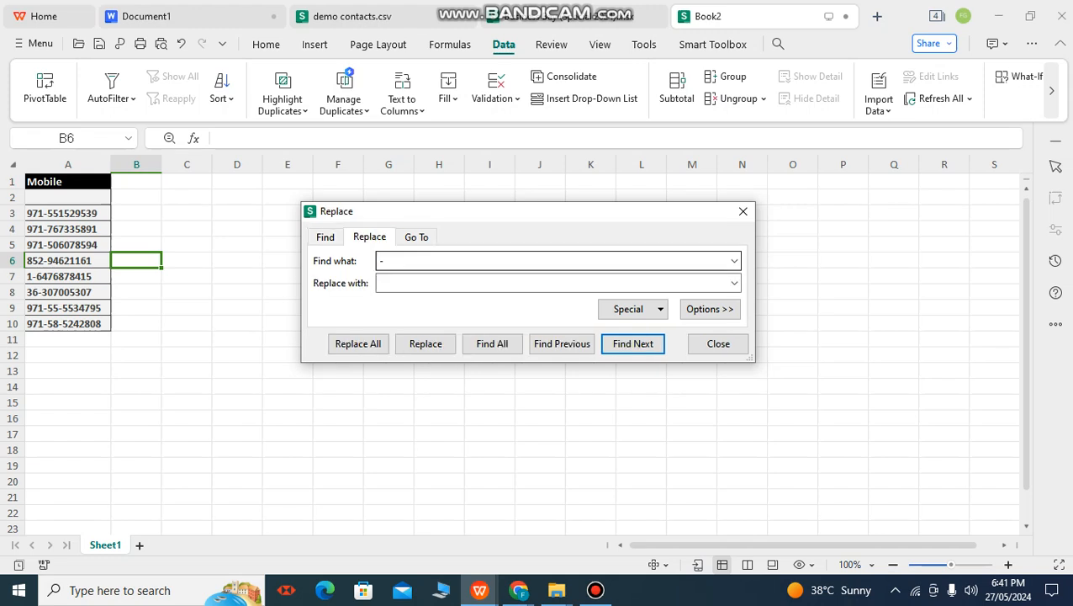
pyautogui.press('Tab')
pyautogui.press('Return')
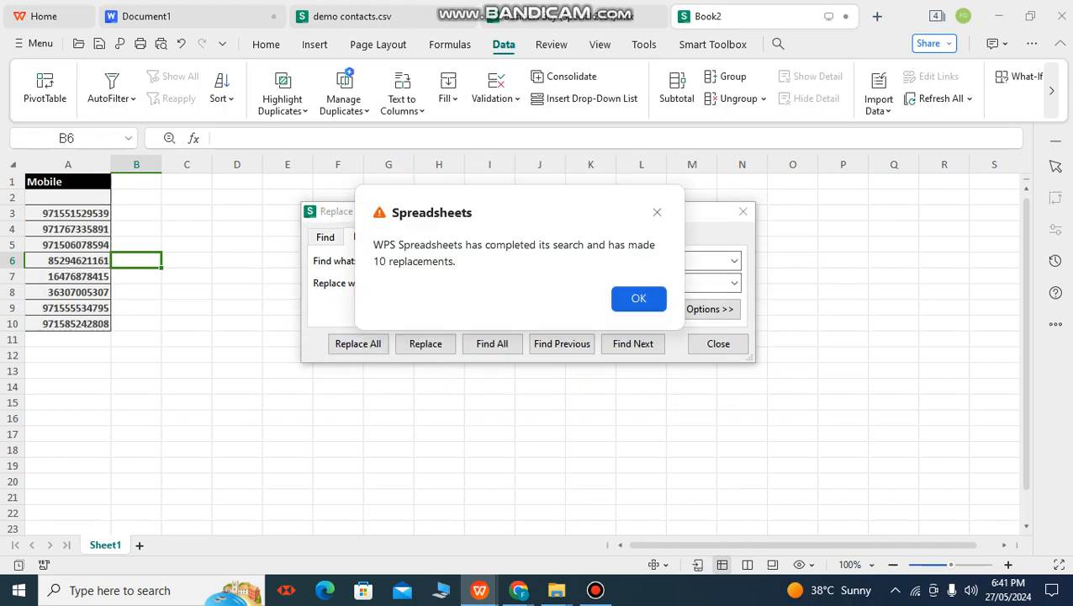
pyautogui.press('Return')
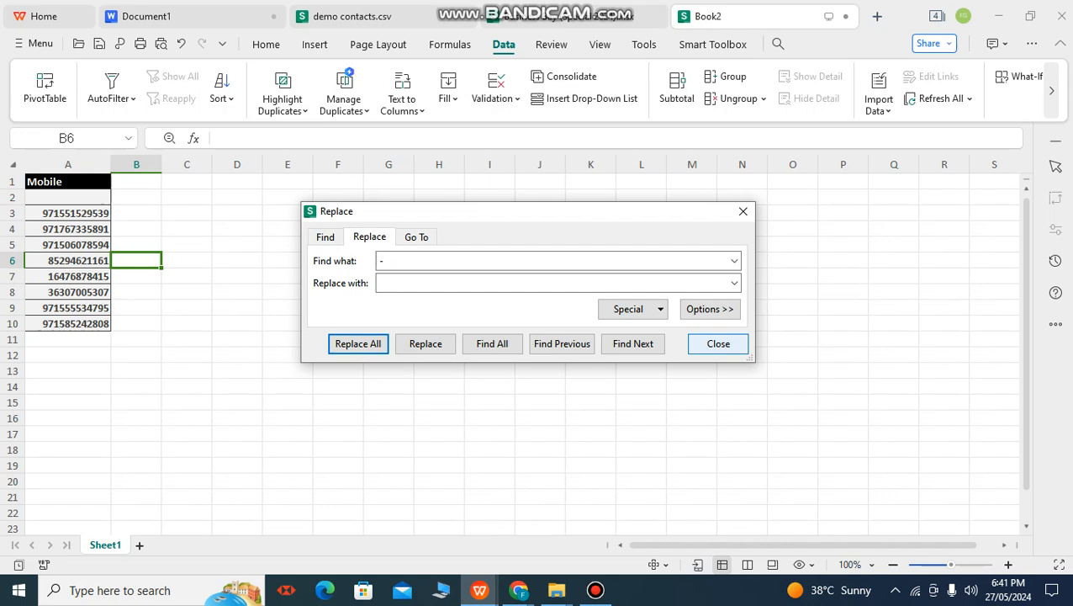
pyautogui.press('Escape')
# - Enter '+ in B3 as a text plus sign and copy it into B4:B10
pyautogui.click(137, 213)
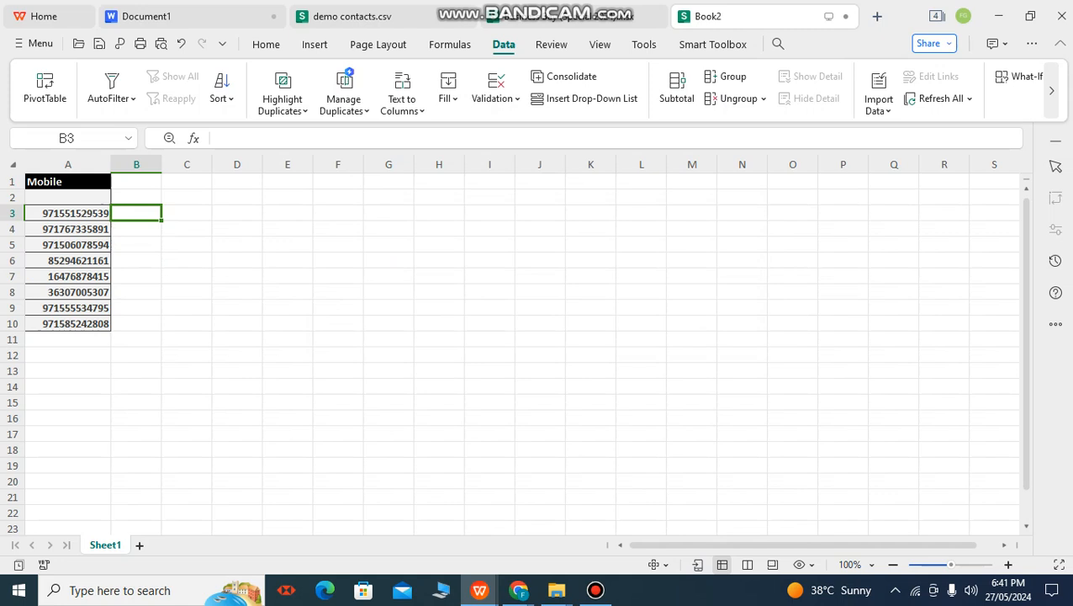
pyautogui.write("'+")
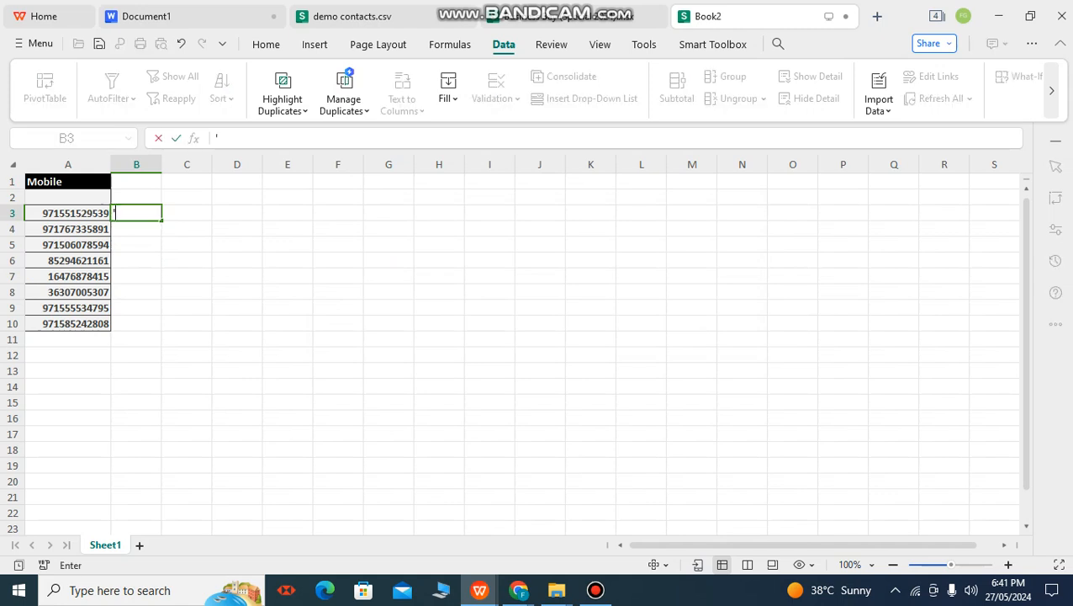
pyautogui.press('Return')
pyautogui.click(136, 213)
pyautogui.hotkey('ctrl', 'c')
pyautogui.press('Down')
pyautogui.hotkey('shift', 'Down')
pyautogui.hotkey('shift', 'Down')
pyautogui.hotkey('shift', 'Down')
pyautogui.hotkey('shift', 'Down')
pyautogui.hotkey('shift', 'Down')
pyautogui.hotkey('shift', 'Down')
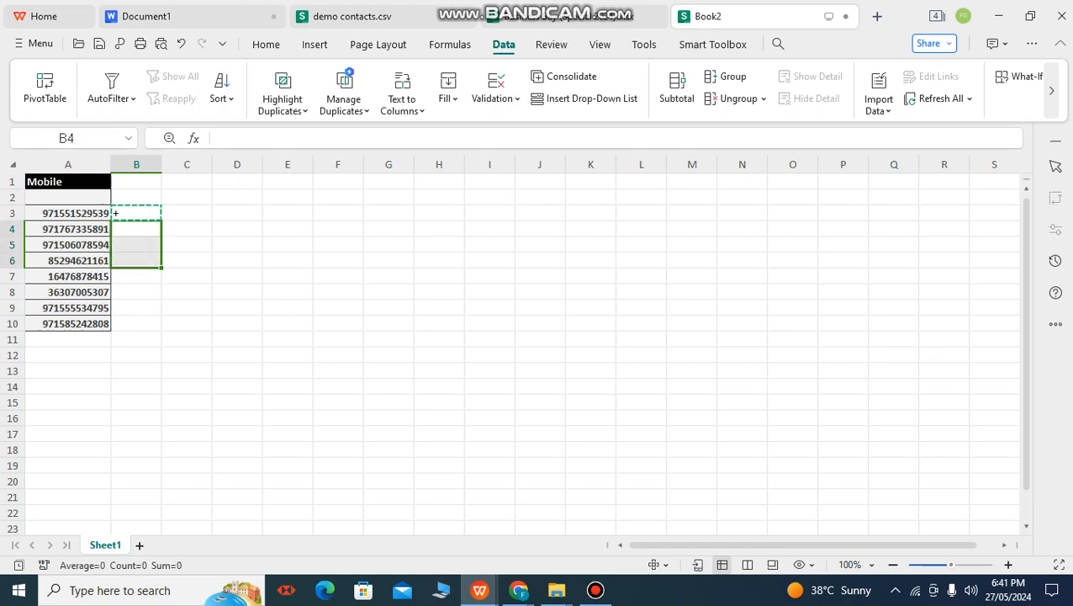
pyautogui.hotkey('ctrl', 'v')
# - Enter the formula =CONCATENATE(B3,A3) in C3 to join the plus sign with the mobile number
pyautogui.click(187, 213)
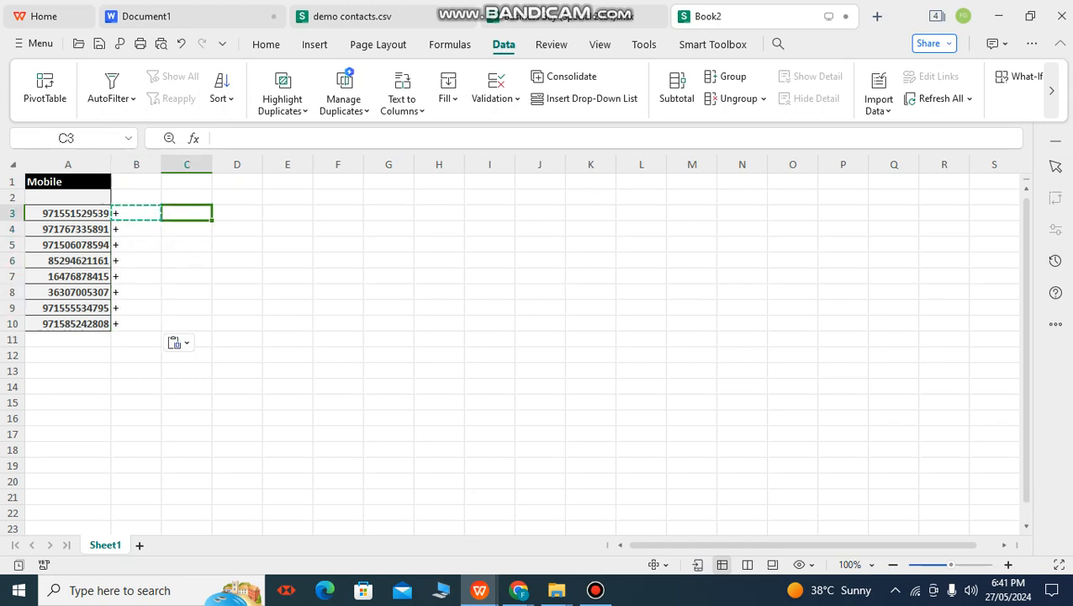
pyautogui.write('=co')
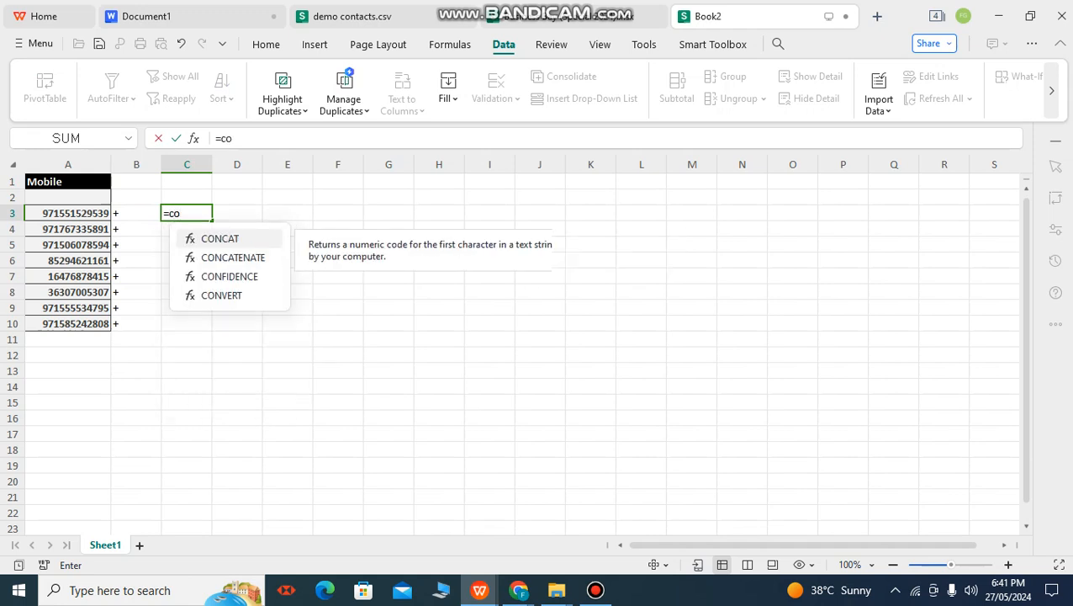
pyautogui.write('ncatenate(')
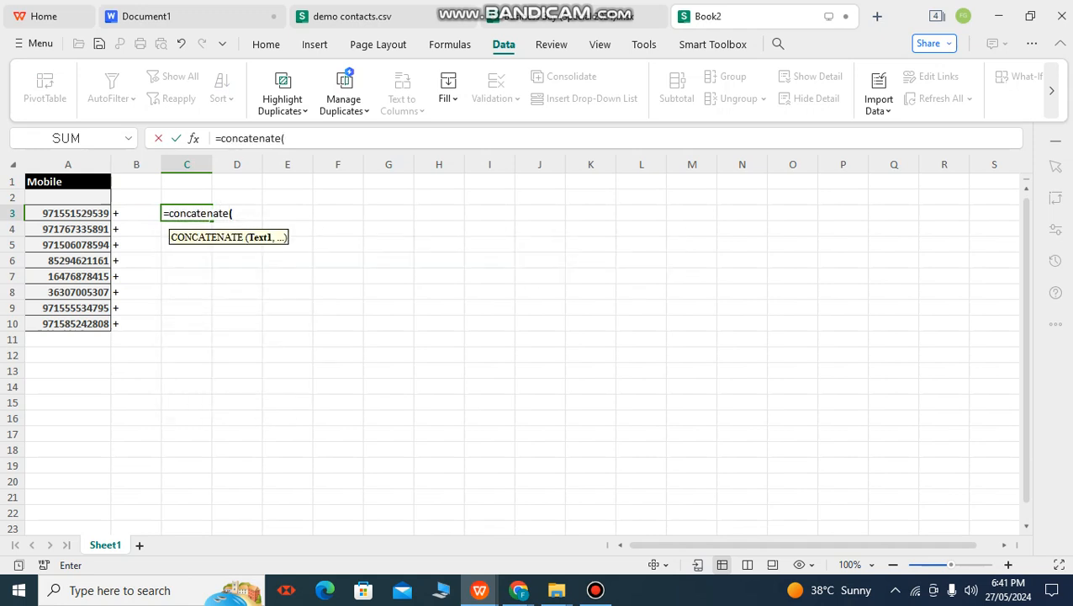
pyautogui.click(136, 212)
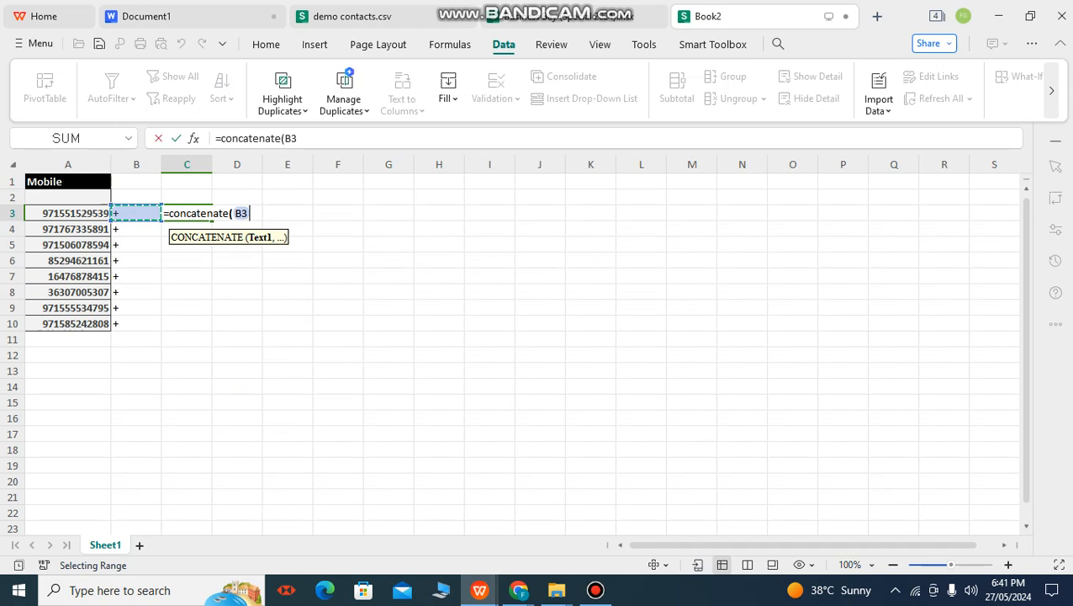
pyautogui.write(',')
pyautogui.click(68, 213)
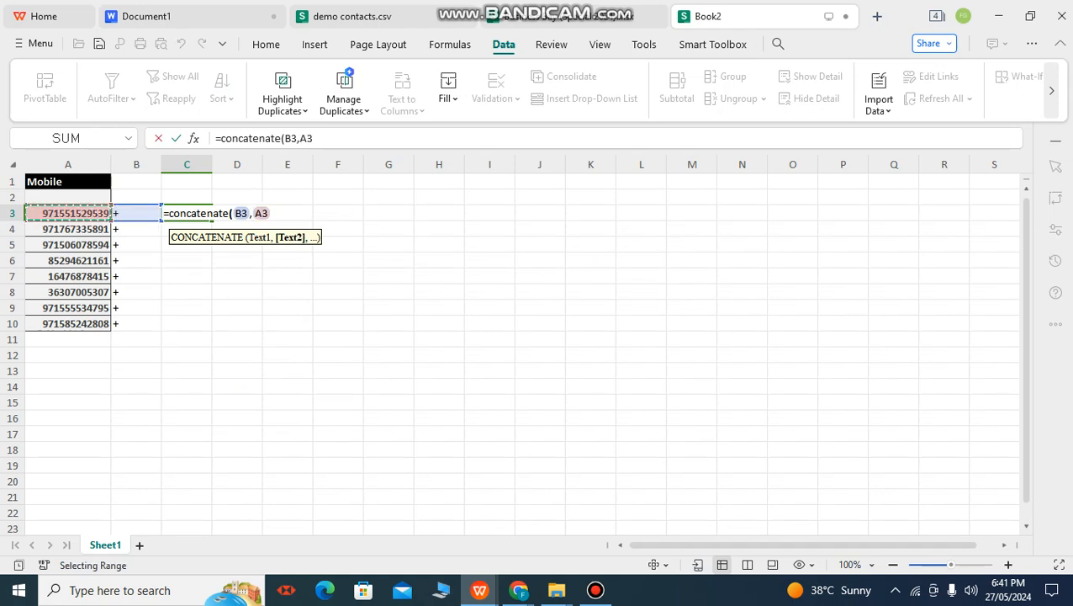
pyautogui.write(')')
pyautogui.press('Return')
# - Copy the CONCATENATE formula from C3 into C4:C10
pyautogui.click(186, 213)
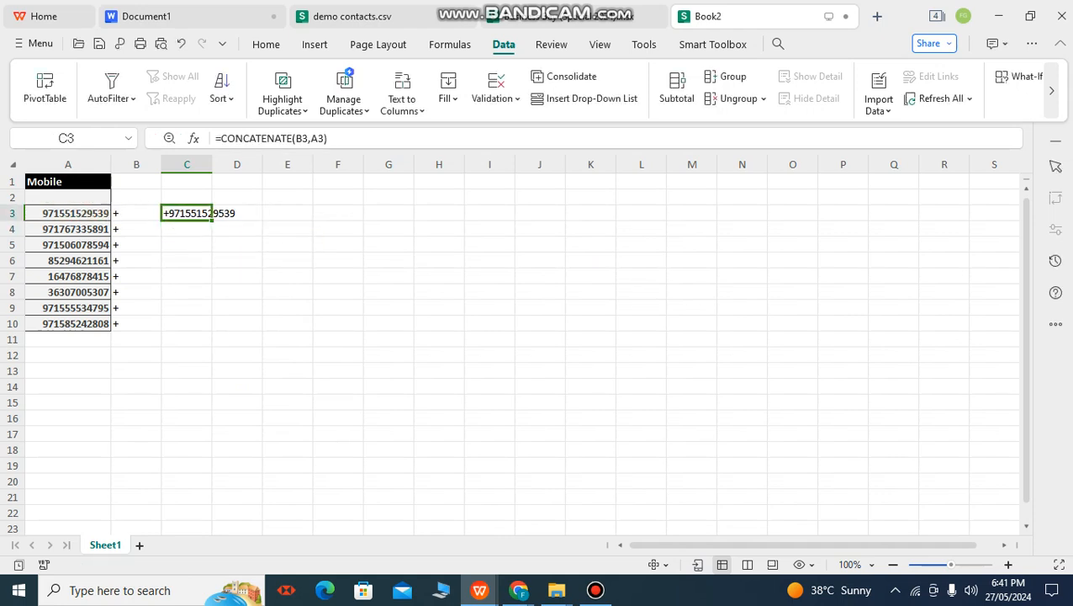
pyautogui.hotkey('ctrl', 'c')
pyautogui.moveTo(186, 229); pyautogui.dragTo(186, 324)
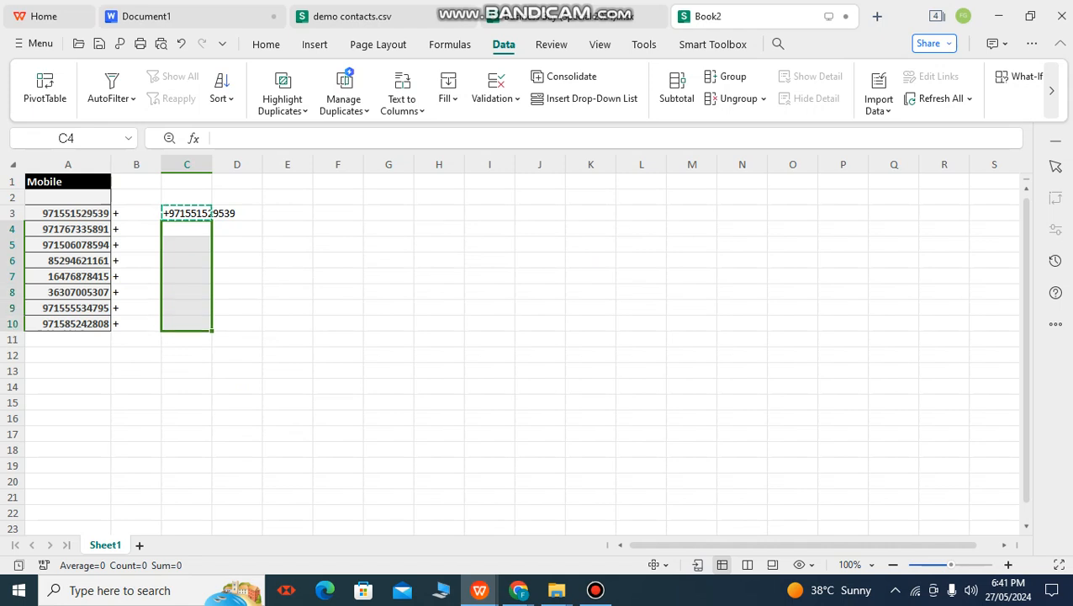
pyautogui.hotkey('ctrl', 'v')
pyautogui.click(238, 229)
pyautogui.click(237, 213)
# - Copy C3:C10 and paste it at E3 as values only
pyautogui.click(187, 213)
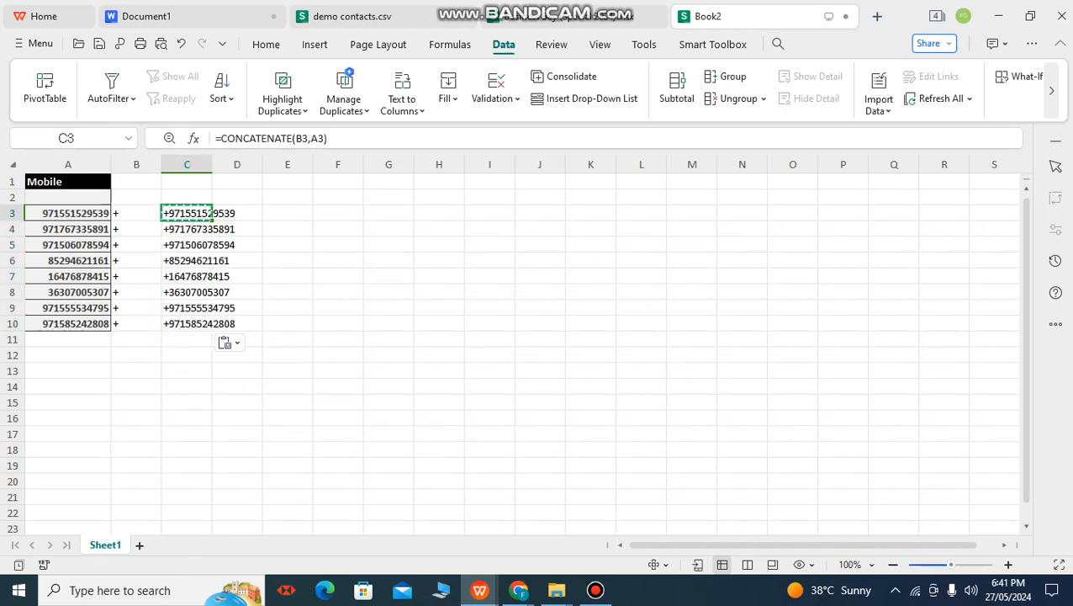
pyautogui.moveTo(187, 213); pyautogui.dragTo(187, 323)
pyautogui.hotkey('ctrl', 'c')
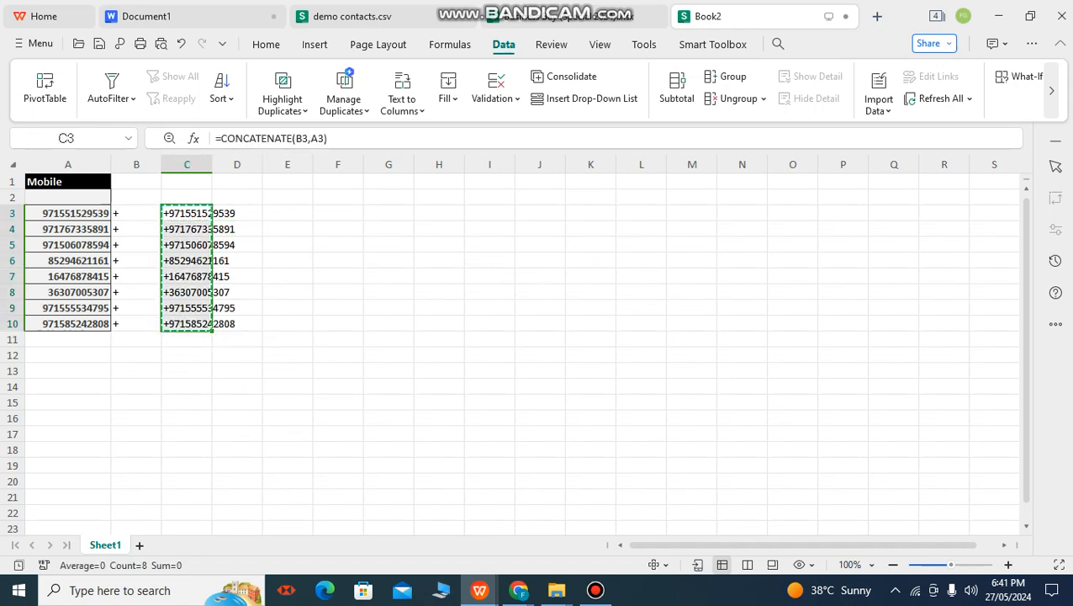
pyautogui.click(237, 213)
pyautogui.click(338, 213)
pyautogui.click(288, 213)
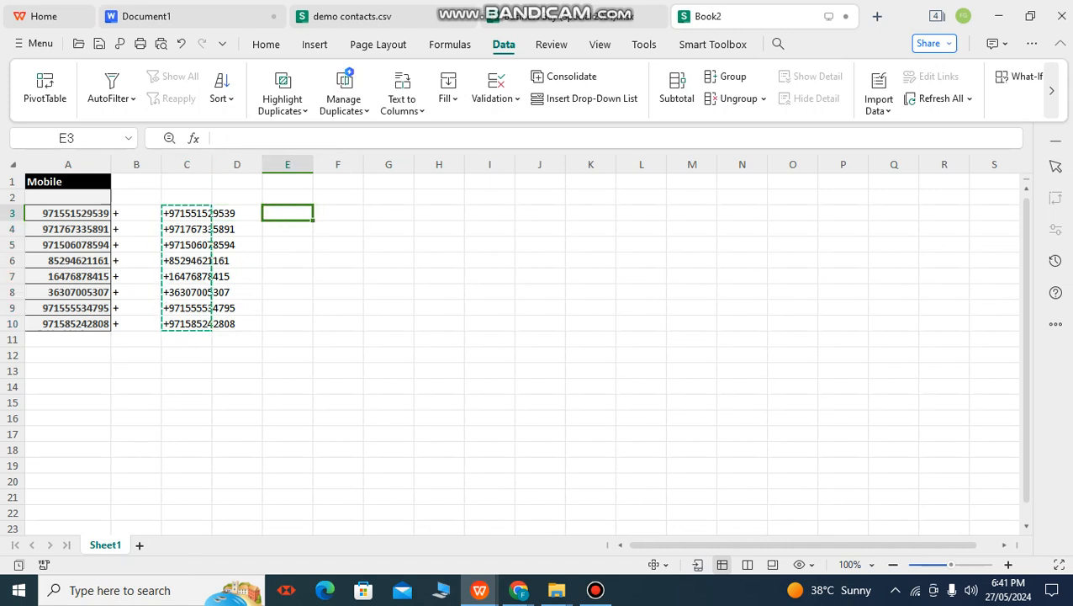
pyautogui.hotkey('ctrl', 'v')
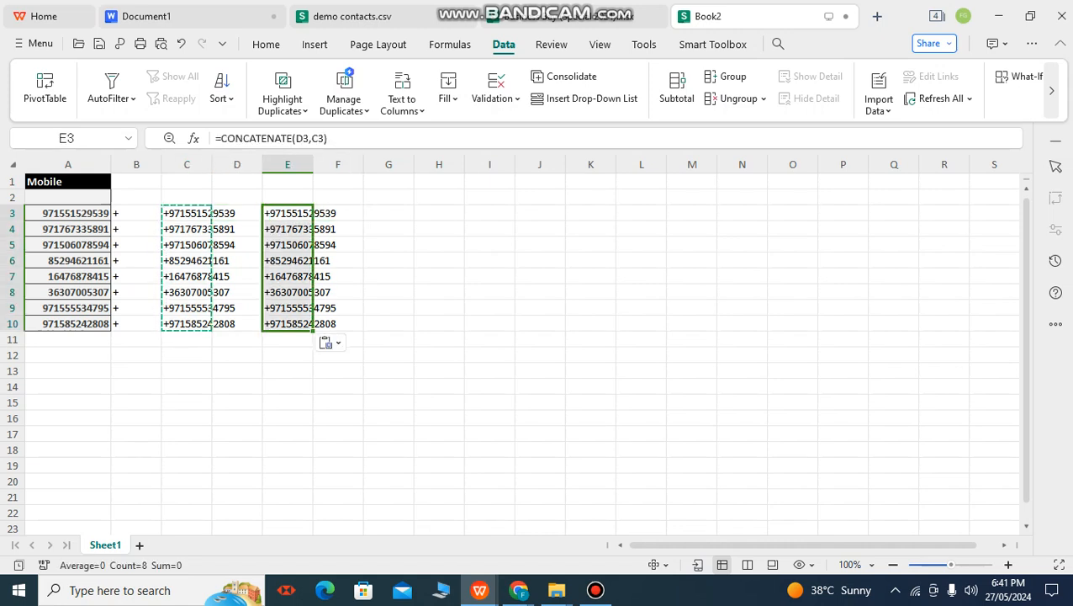
pyautogui.click(332, 342)
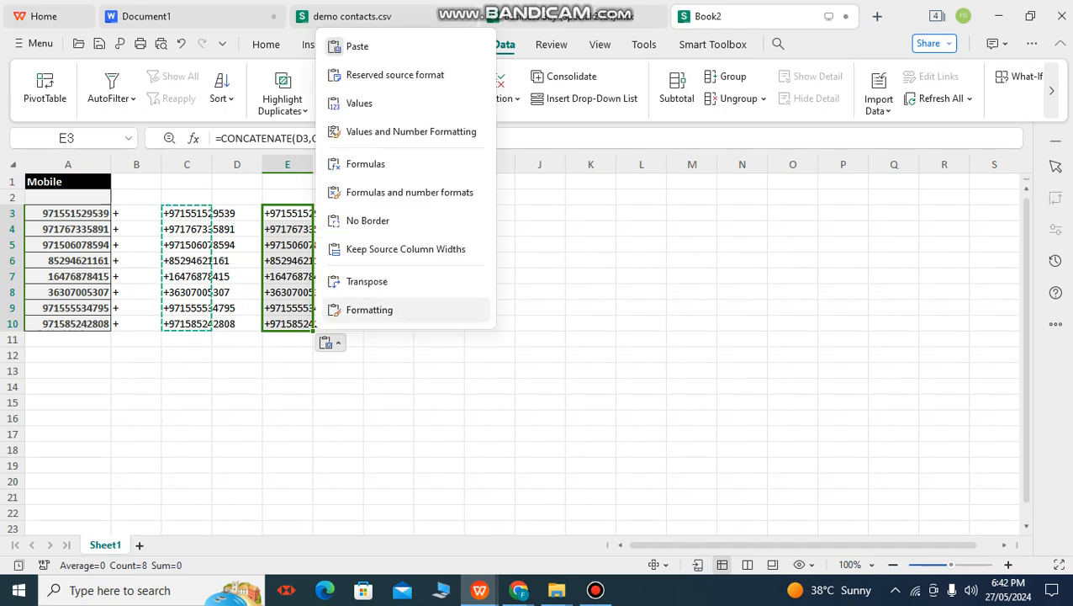
pyautogui.click(359, 102)
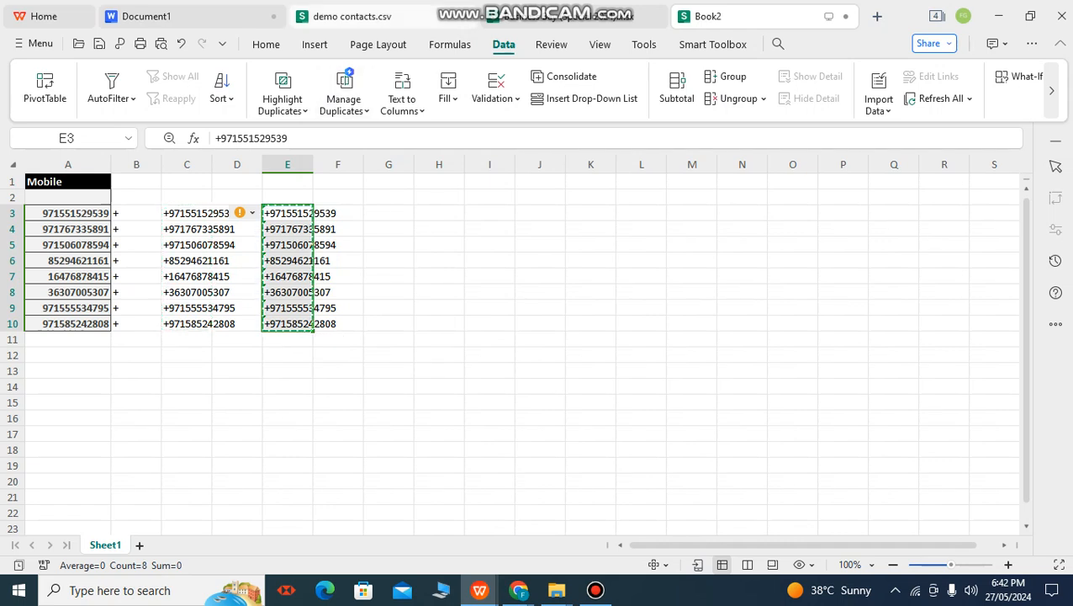
# - Switch to demo contacts.csv and paste the copied plus-prefixed numbers into the Phone column starting at A2
pyautogui.click(352, 16)
pyautogui.click(54, 198)
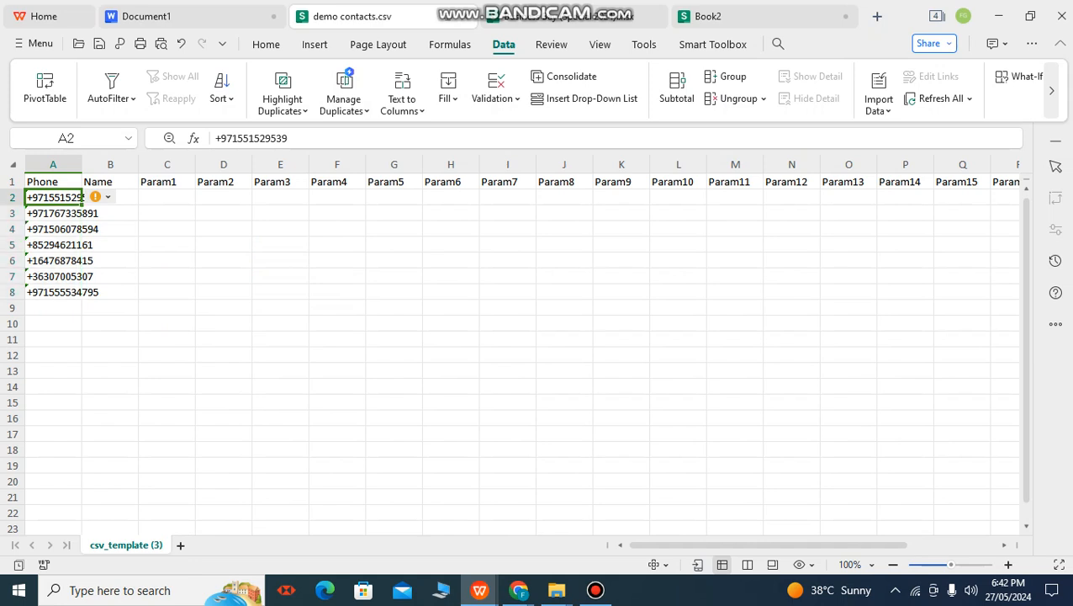
pyautogui.hotkey('ctrl', 'v')
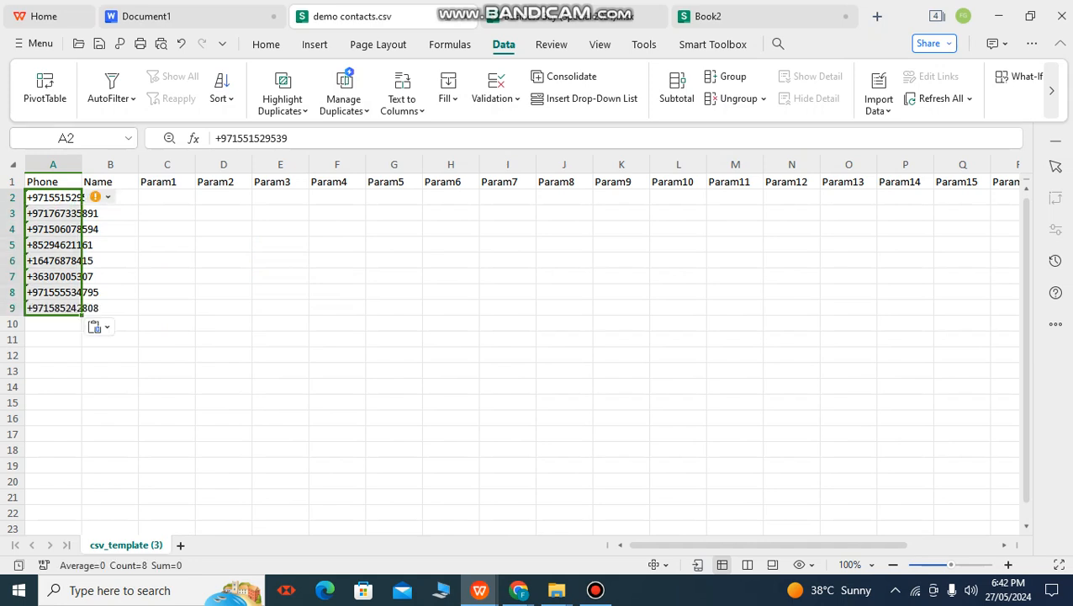
# - Save the sheet as demo contacts.csv in the csv for bluevills folder, replacing the existing file and keeping the CSV format
pyautogui.click(34, 43)
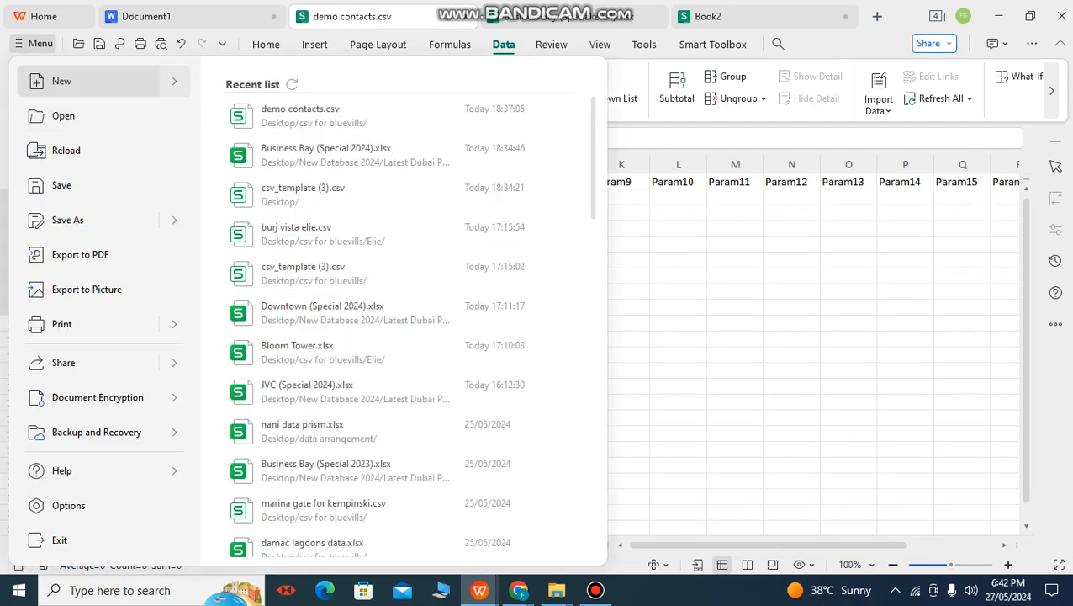
pyautogui.press('Escape')
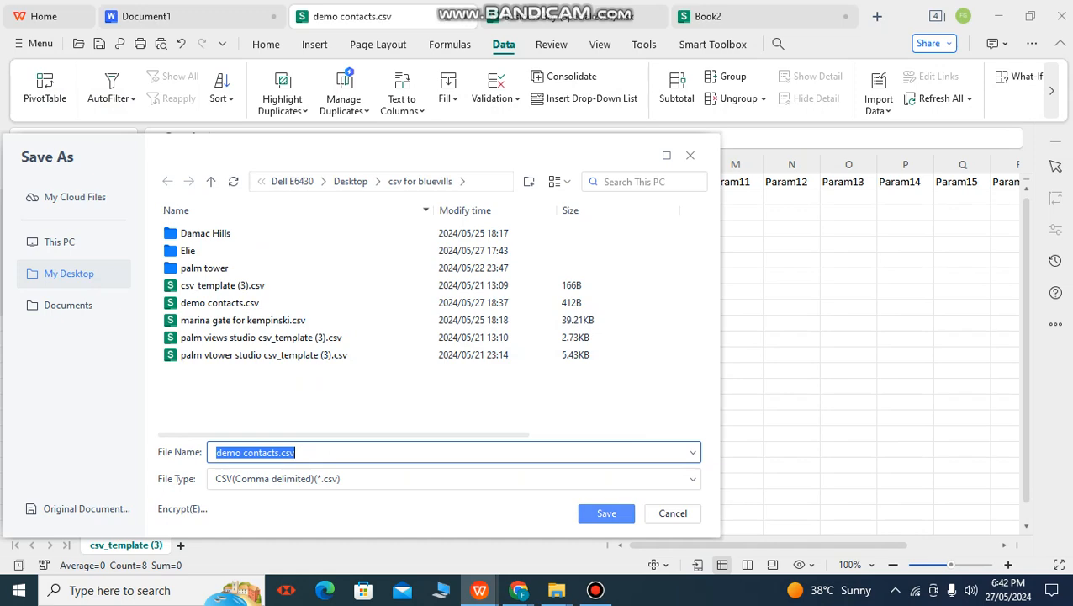
pyautogui.press('Return')
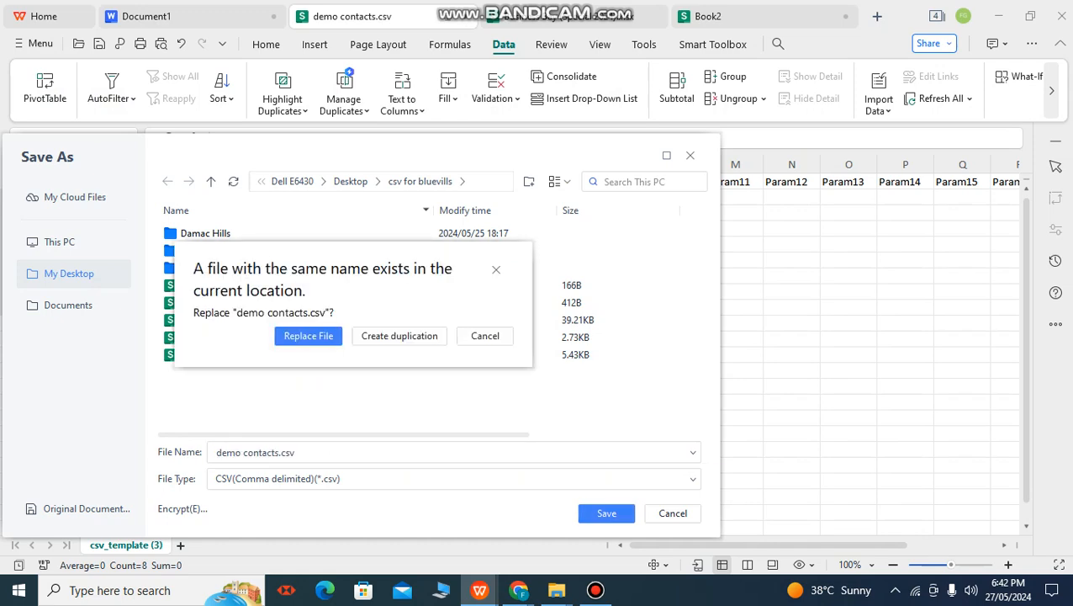
pyautogui.press('Return')
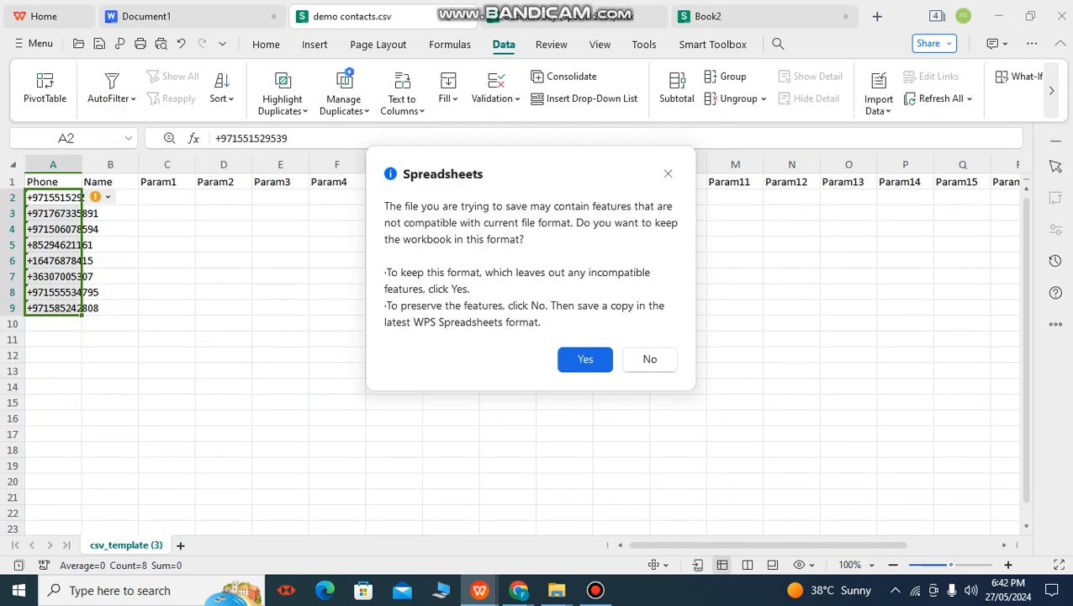
pyautogui.press('Return')
# - Switch to the bluevills contact import in Chrome and upload the demo contacts CSV from the csv for bluevills folder
pyautogui.hotkey('alt', 'Tab')
pyautogui.hotkey('alt', 'Tab')
pyautogui.hotkey('alt', 'Tab')
pyautogui.hotkey('alt', 'Tab')
pyautogui.hotkey('alt', 'Tab')
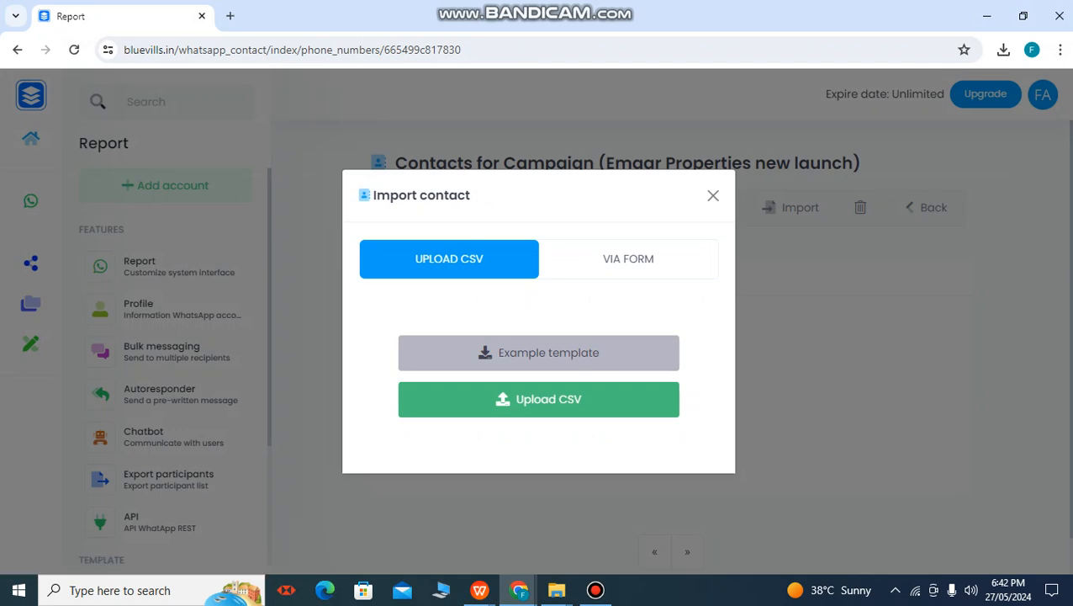
pyautogui.click(539, 399)
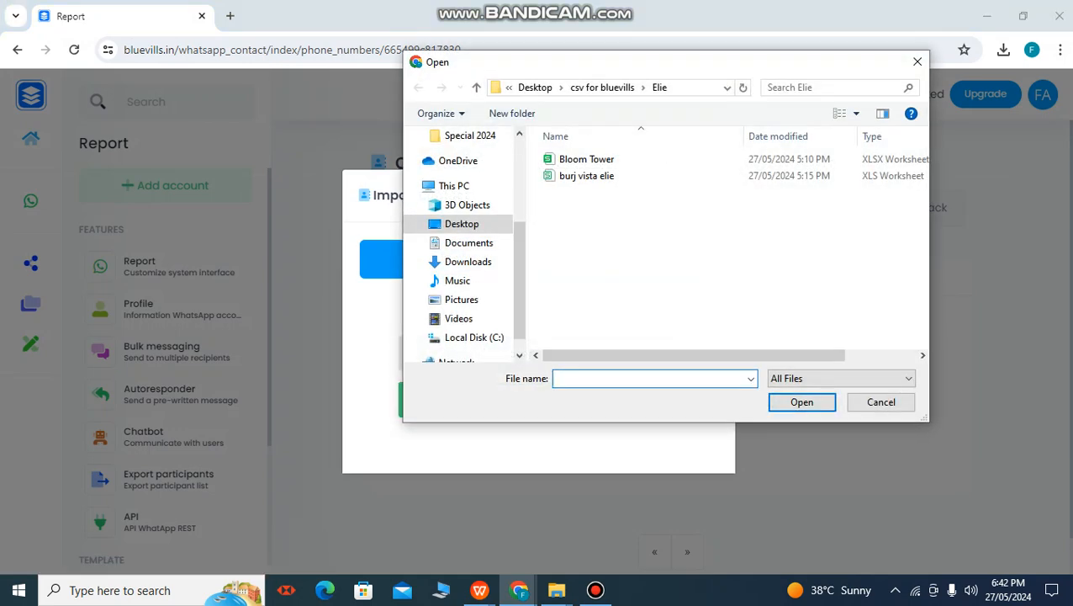
pyautogui.click(602, 87)
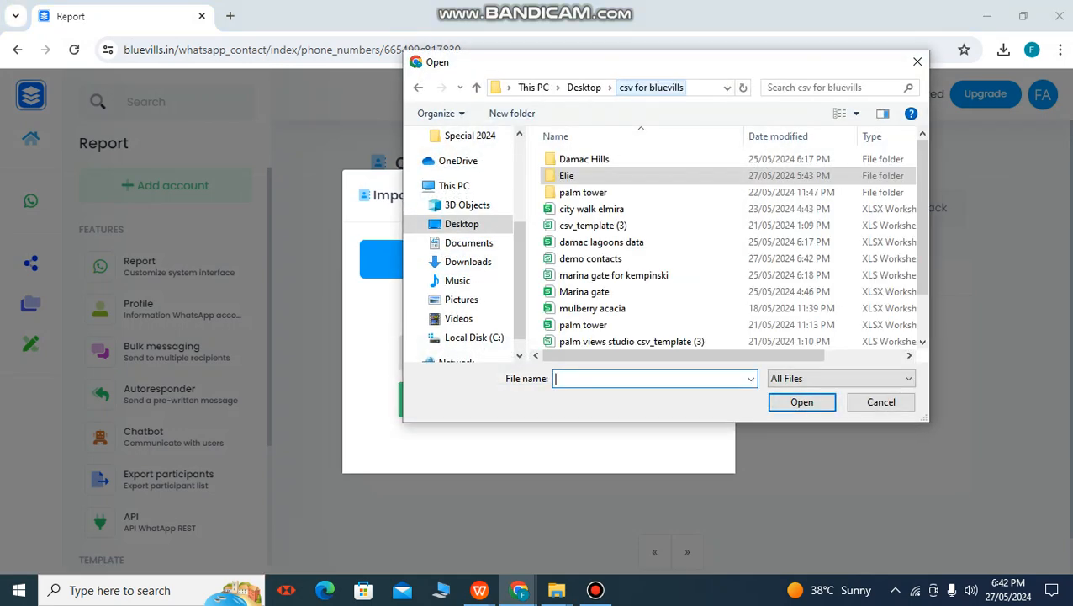
pyautogui.doubleClick(618, 258)
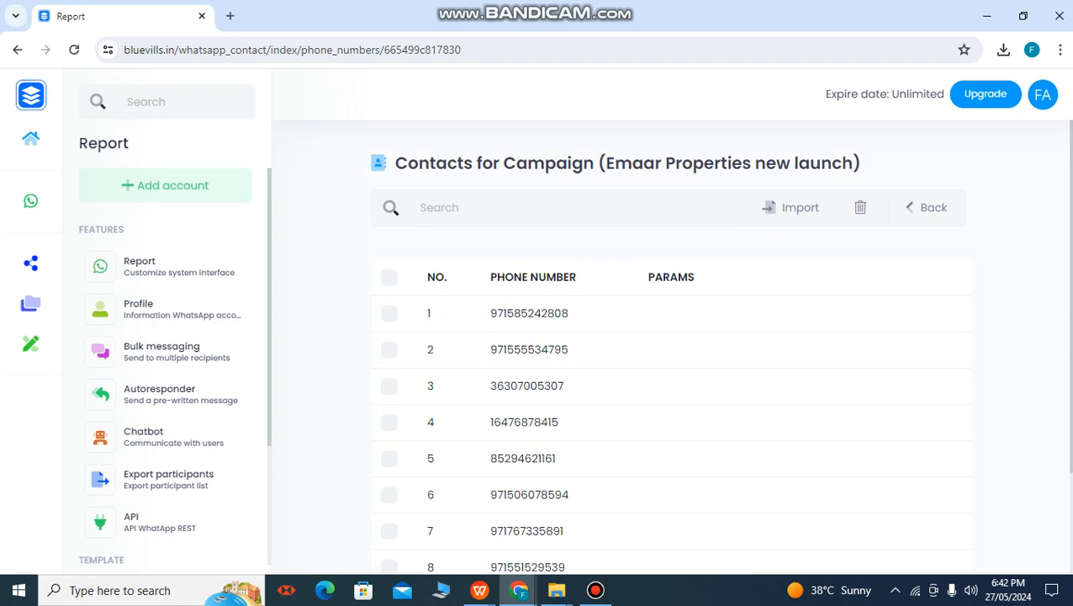
# - Review the imported contacts, start a new bulk messaging campaign and select the first WhatsApp profile as its sending account
pyautogui.scroll(-1, 671, 362)
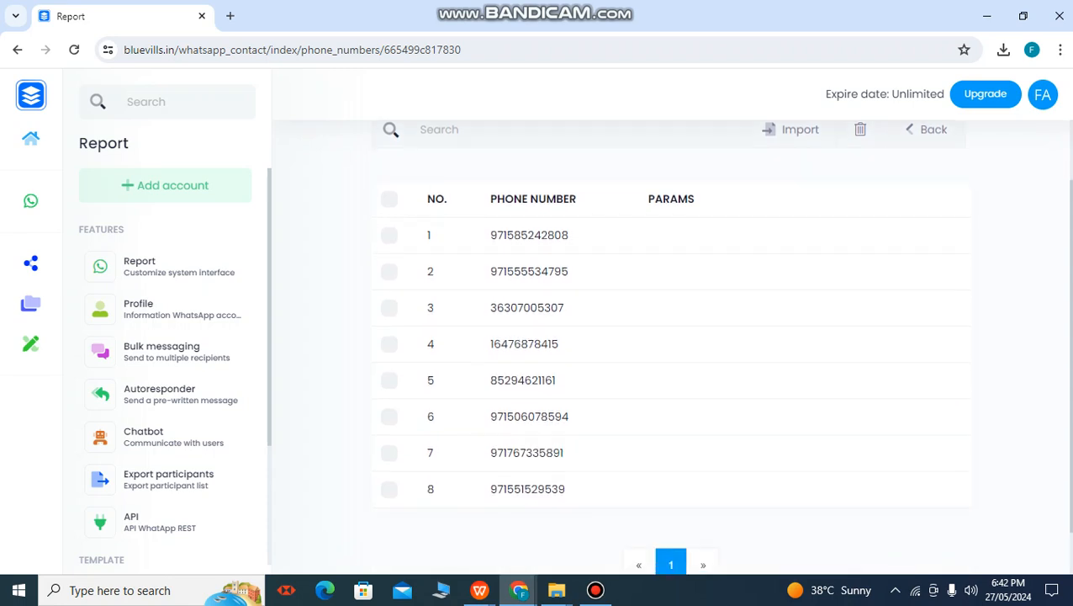
pyautogui.scroll(1, 671, 361)
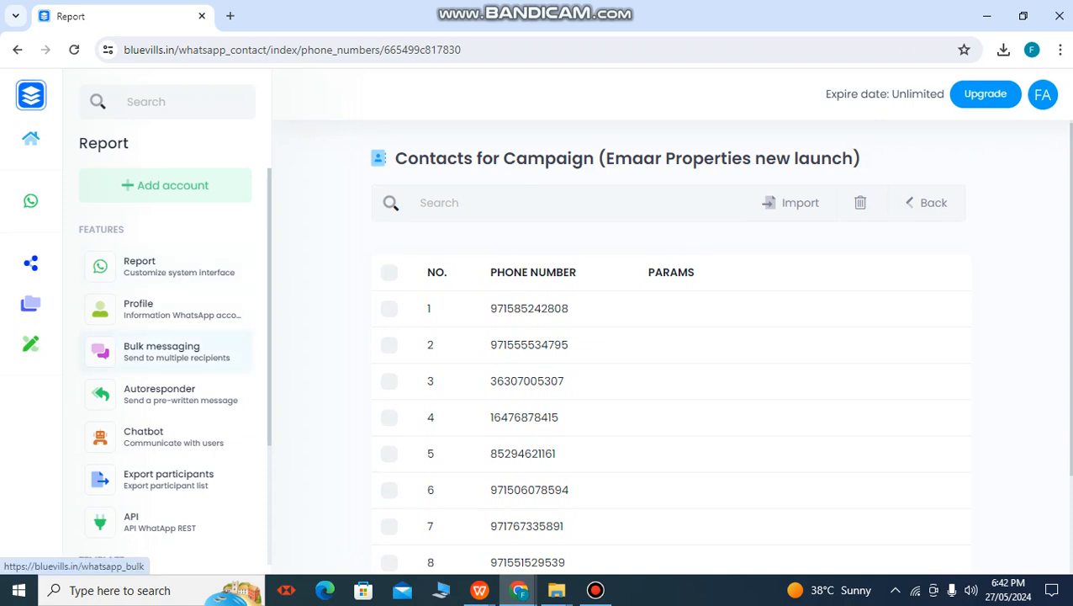
pyautogui.click(162, 351)
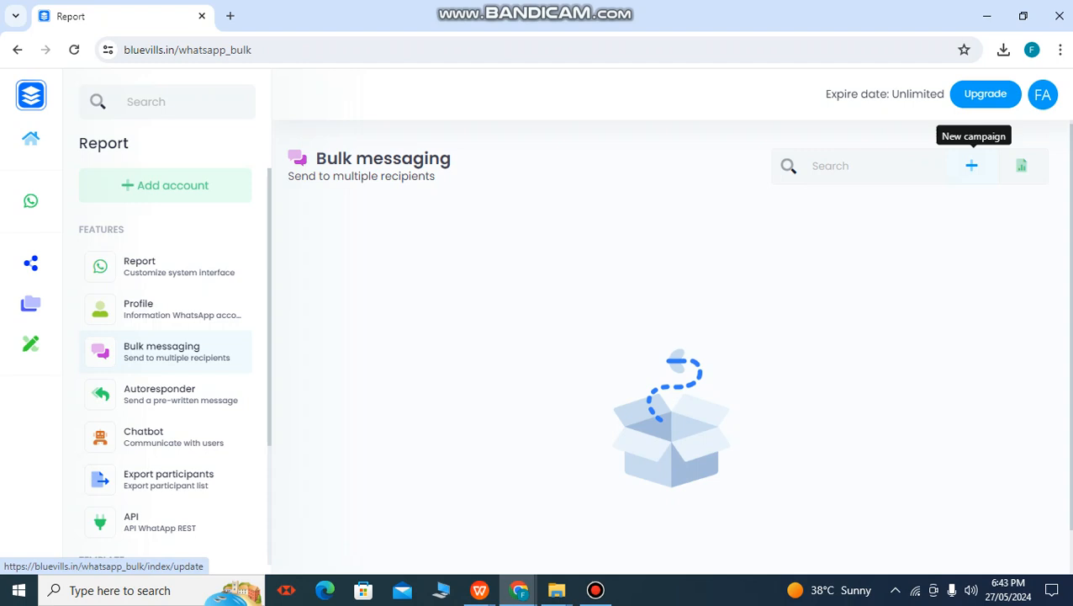
pyautogui.click(971, 165)
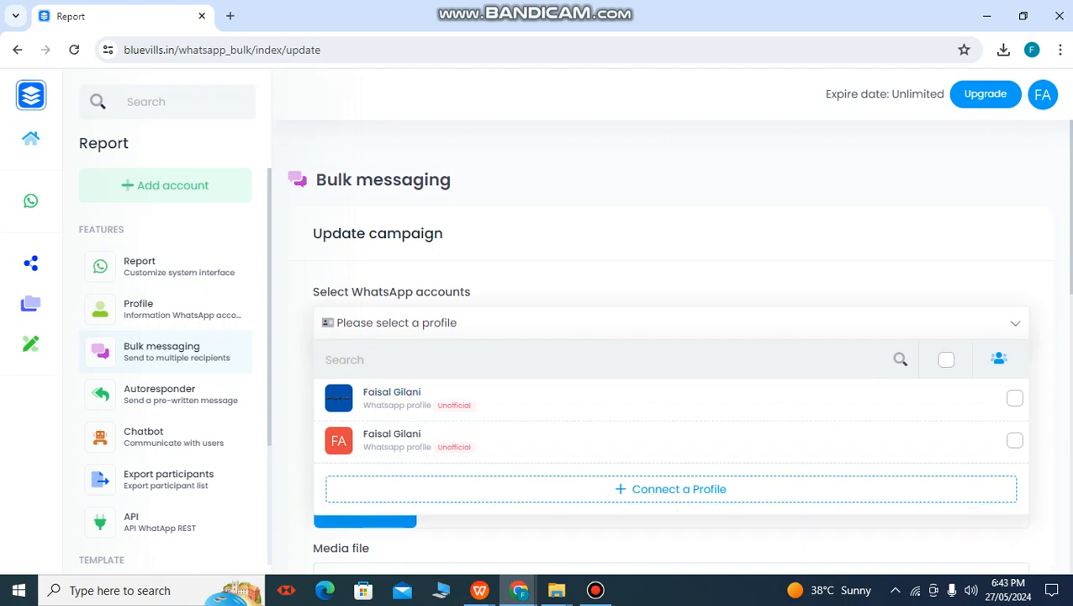
pyautogui.click(1015, 398)
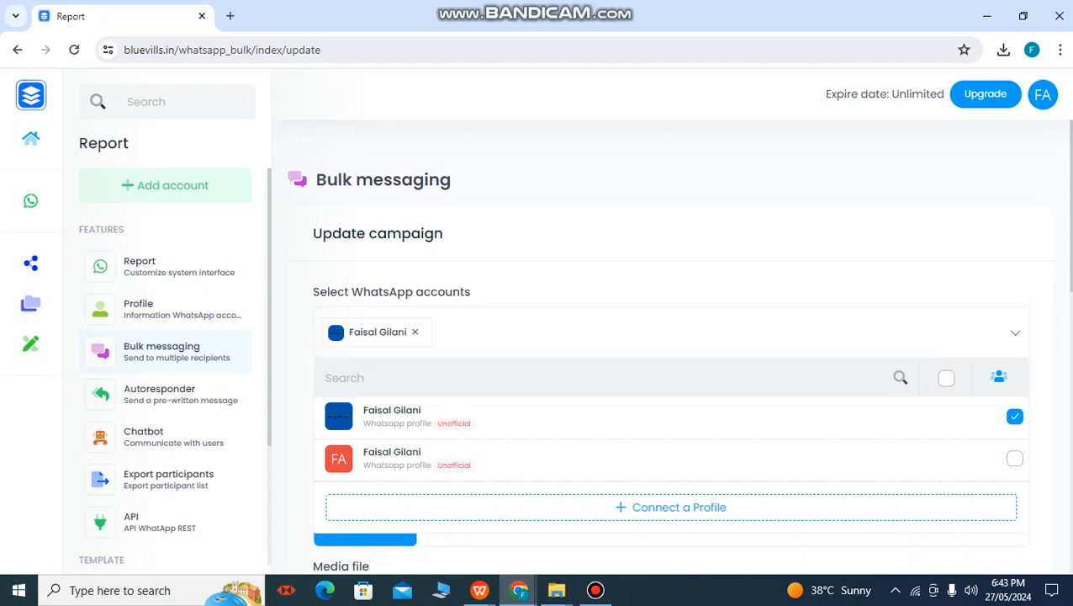
pyautogui.click(1015, 332)
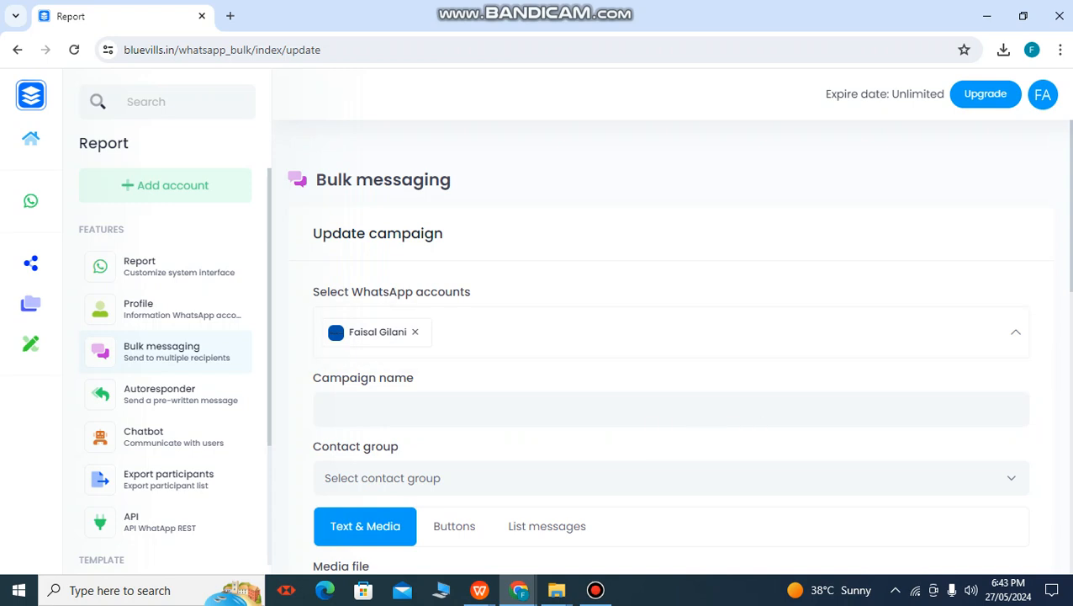
# - Name the campaign "Campaign on New Emaar Launch"
pyautogui.scroll(-1, 670, 344)
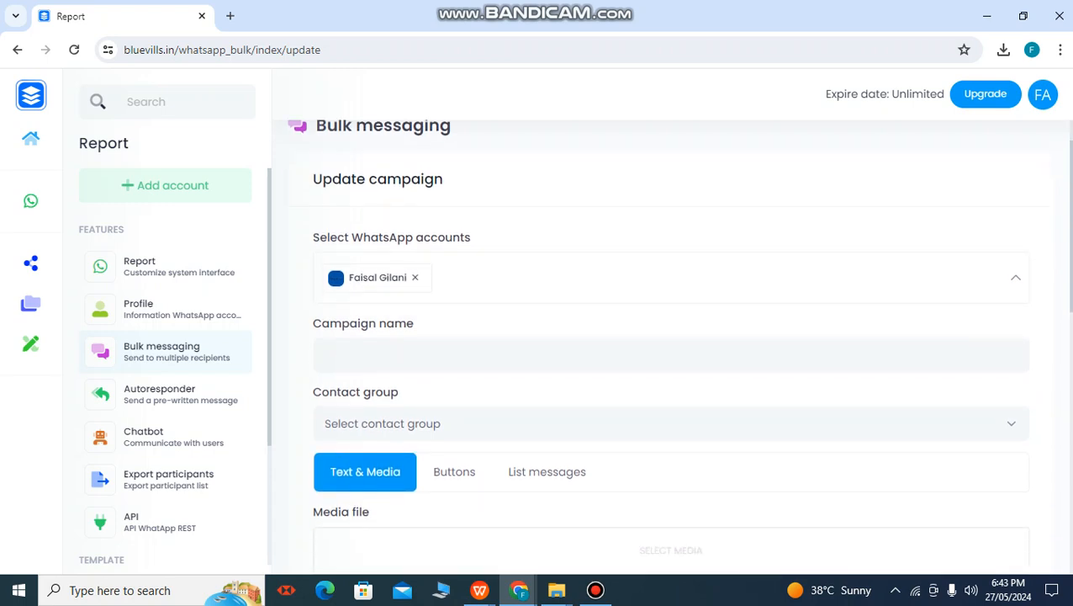
pyautogui.click(403, 354)
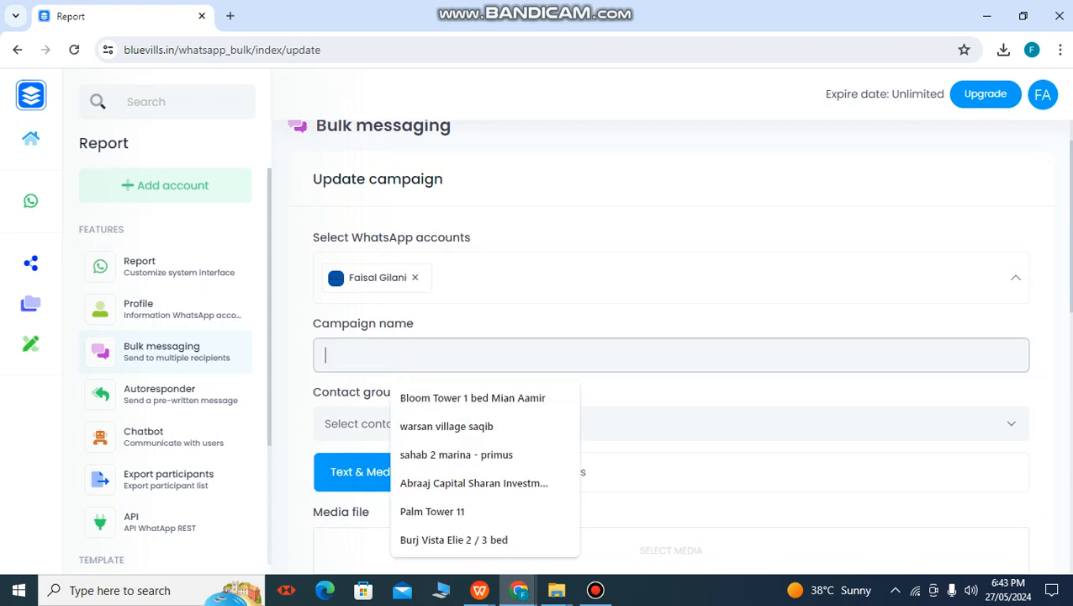
pyautogui.write('Cam')
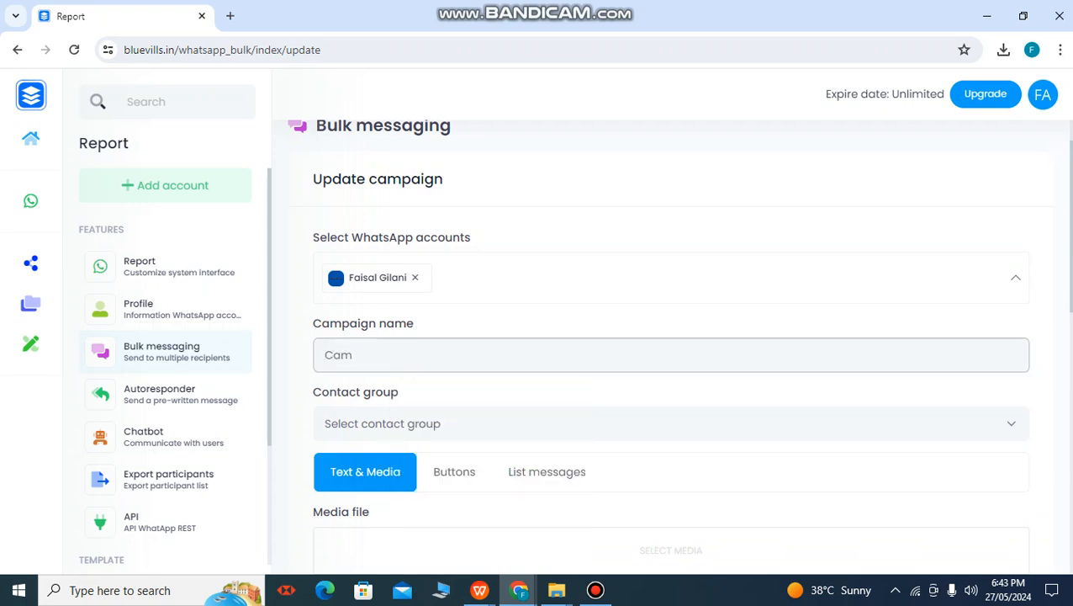
pyautogui.write('paign om')
pyautogui.press('BackSpace')
pyautogui.write('n New Emaar ')
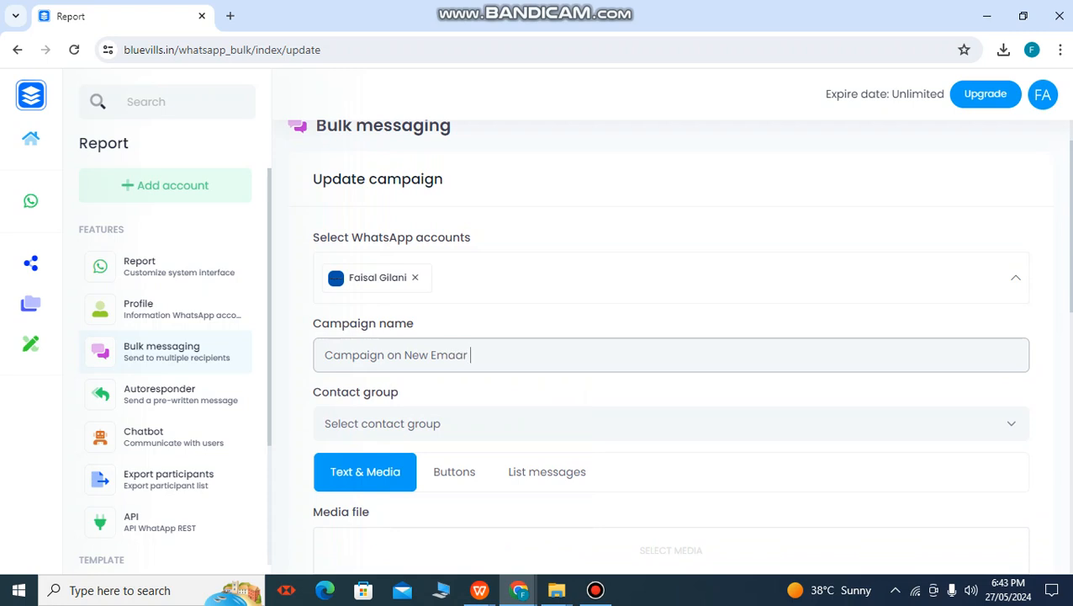
pyautogui.write('Launch')
# - Set the campaign's contact group to "Contacts for Campaign (Emaar Properties new launch)"
pyautogui.click(671, 423)
pyautogui.press('Down')
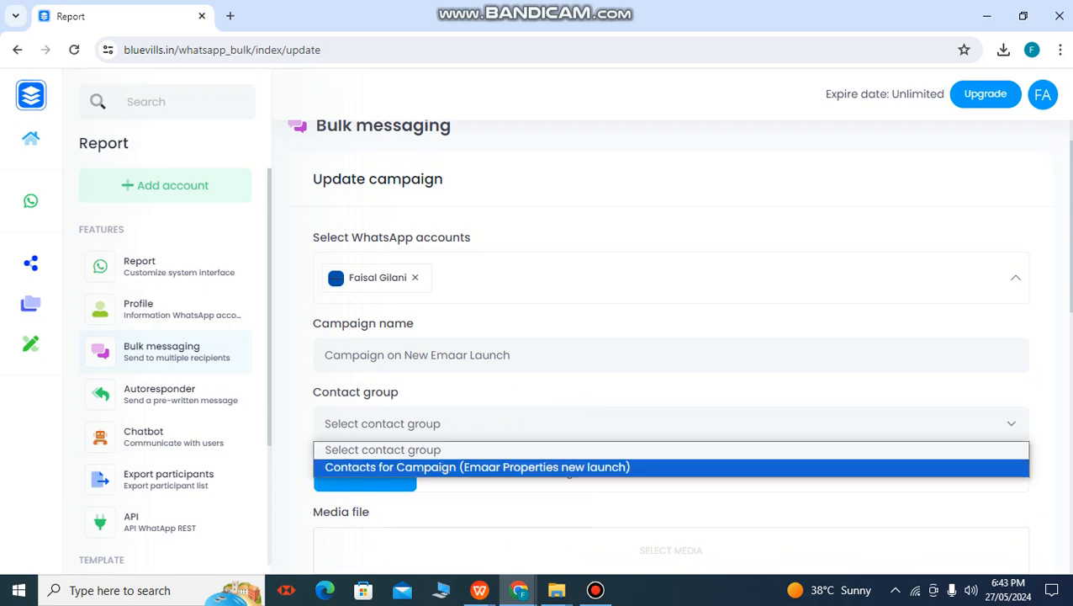
pyautogui.press('Return')
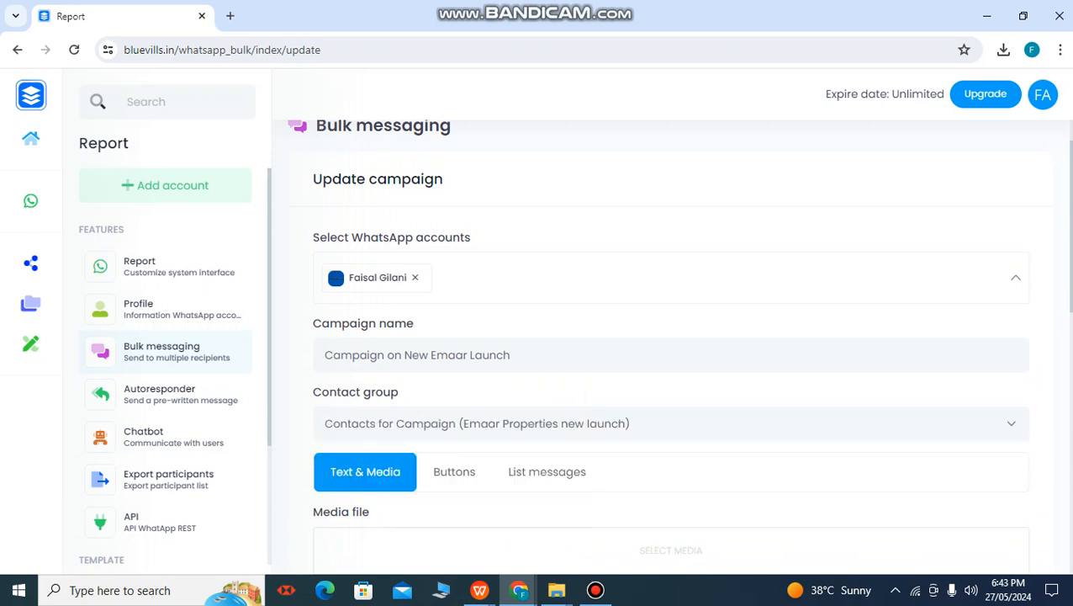
pyautogui.scroll(-3, 670, 336)
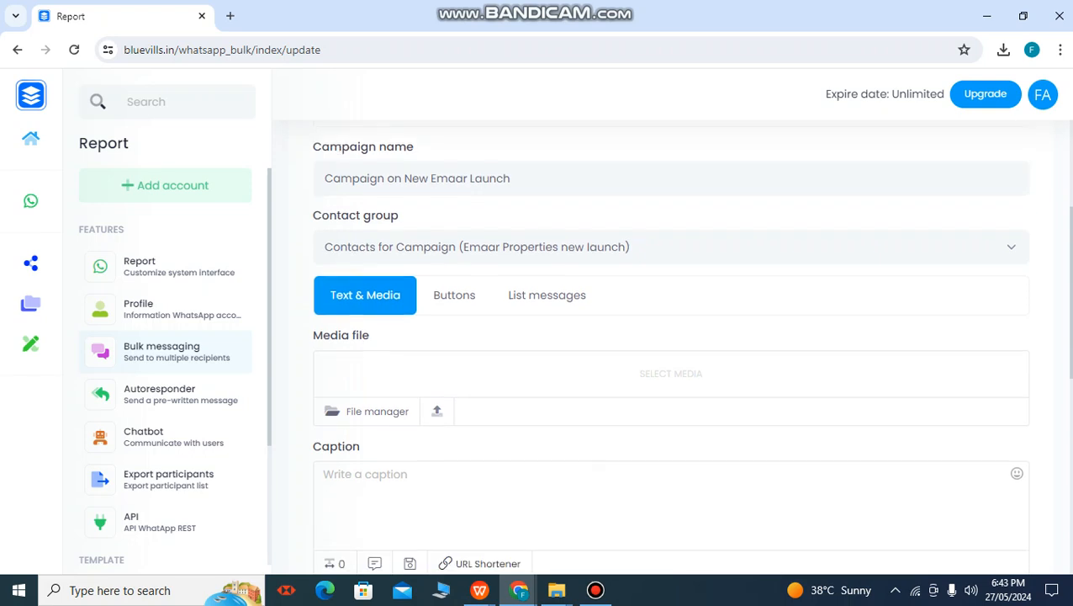
pyautogui.write('Greetings')
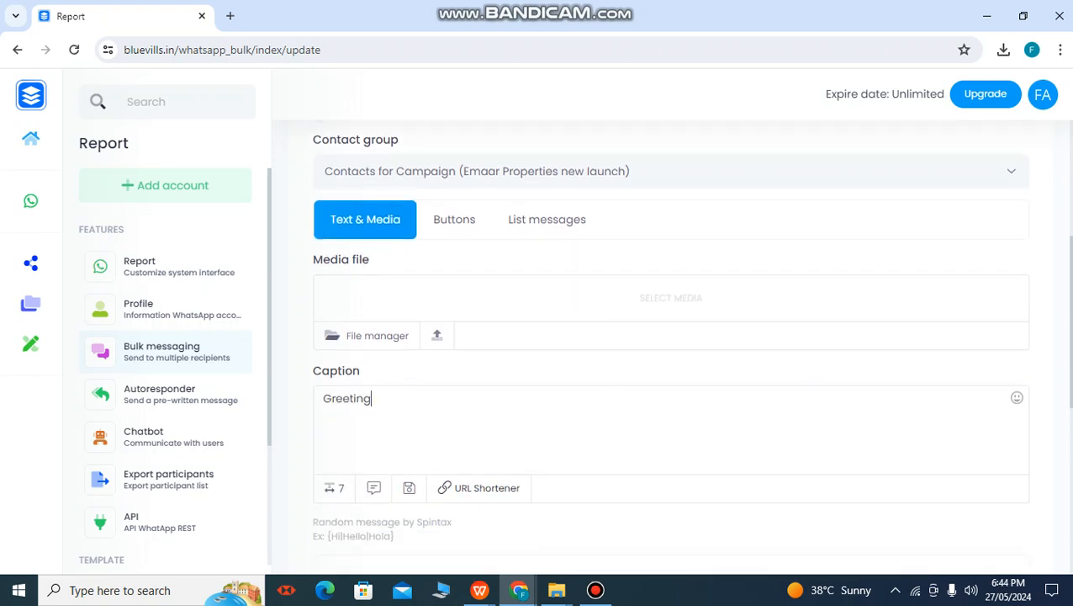
pyautogui.press('BackSpace')
pyautogui.press('BackSpace')
pyautogui.press('BackSpace')
pyautogui.press('BackSpace')
pyautogui.press('BackSpace')
pyautogui.press('BackSpace')
pyautogui.press('BackSpace')
pyautogui.press('BackSpace')
pyautogui.press('BackSpace')
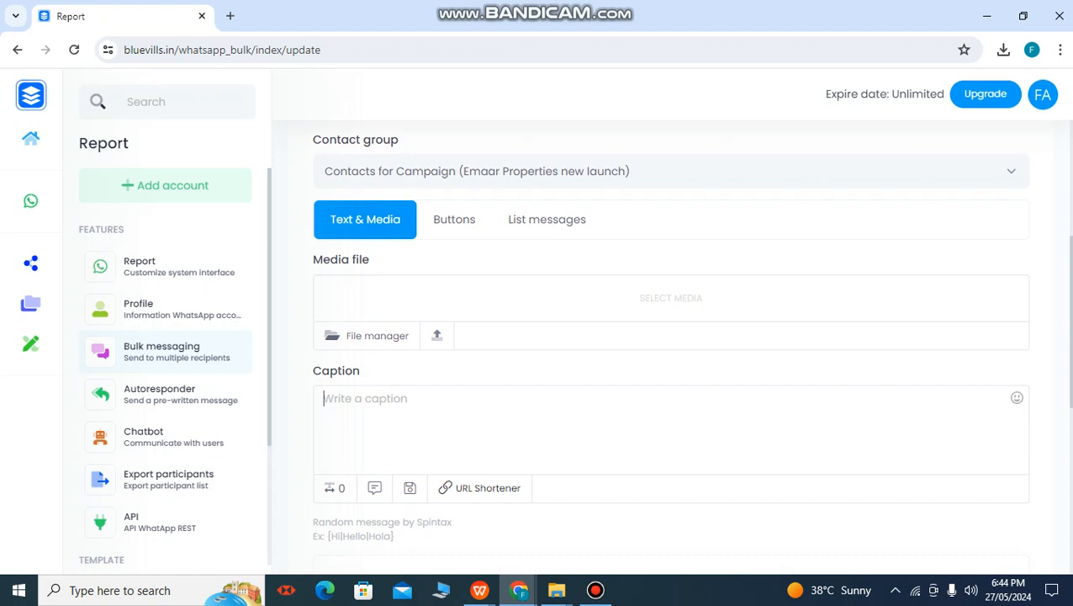
# - Write the caption "Greetings," followed by a blank line and "We are pleased to inform about new launch of Emaar"
pyautogui.write('Greetings,')
pyautogui.press('Return')
pyautogui.press('Return')
pyautogui.write('We are pleaxe')
pyautogui.press('BackSpace')
pyautogui.press('BackSpace')
pyautogui.write('sed ')
pyautogui.write('to inform ')
pyautogui.write('abou')
pyautogui.write('t new')
pyautogui.write(' launch of')
pyautogui.write(' Eamm')
pyautogui.press('BackSpace')
pyautogui.press('BackSpace')
pyautogui.press('BackSpace')
pyautogui.write('maar')
# - Add three placeholder punctuation lines (".", ",", ",") to the caption, followed by "Regards" and the sender's first name
pyautogui.press('Return')
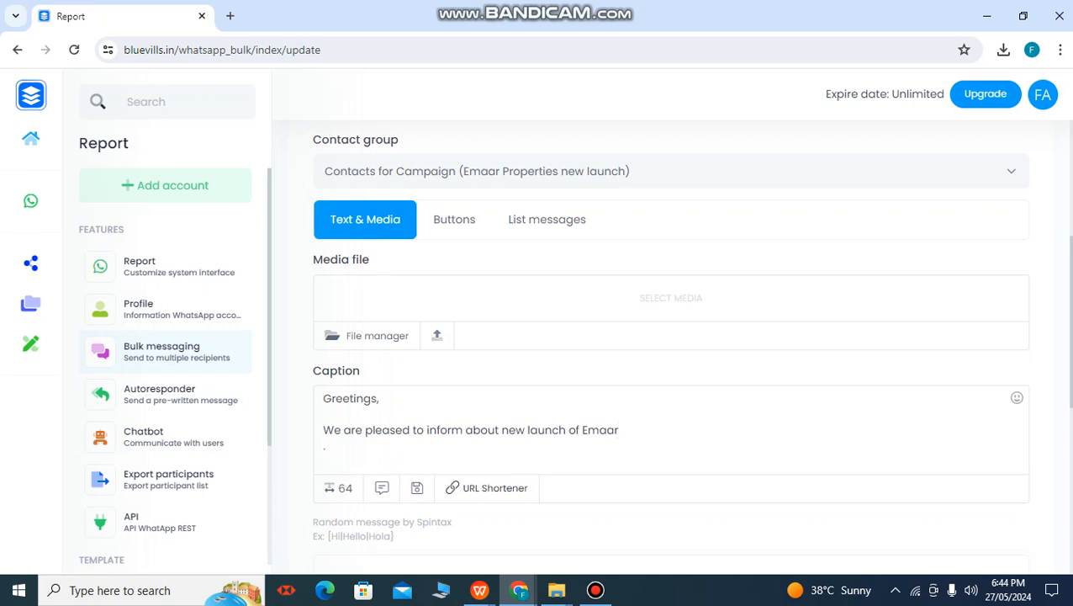
pyautogui.press('Return')
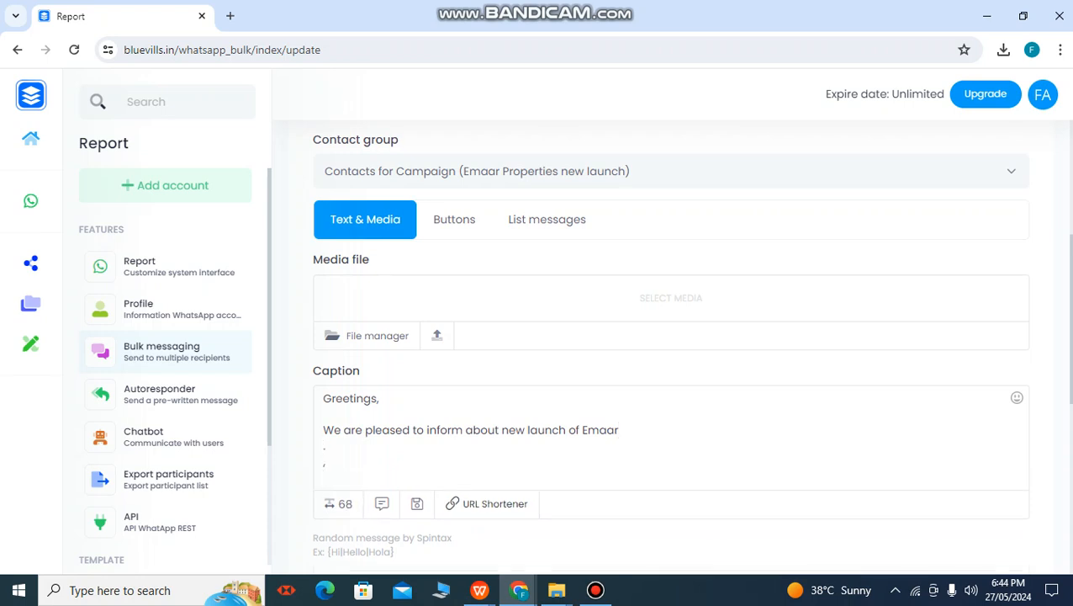
pyautogui.press('Return')
pyautogui.write('Regrd')
pyautogui.press('BackSpace')
pyautogui.press('BackSpace')
pyautogui.write('ards')
pyautogui.press('Return')
pyautogui.write('Faiusal')
pyautogui.press('BackSpace')
pyautogui.press('BackSpace')
pyautogui.press('BackSpace')
pyautogui.press('BackSpace')
pyautogui.write('sal')
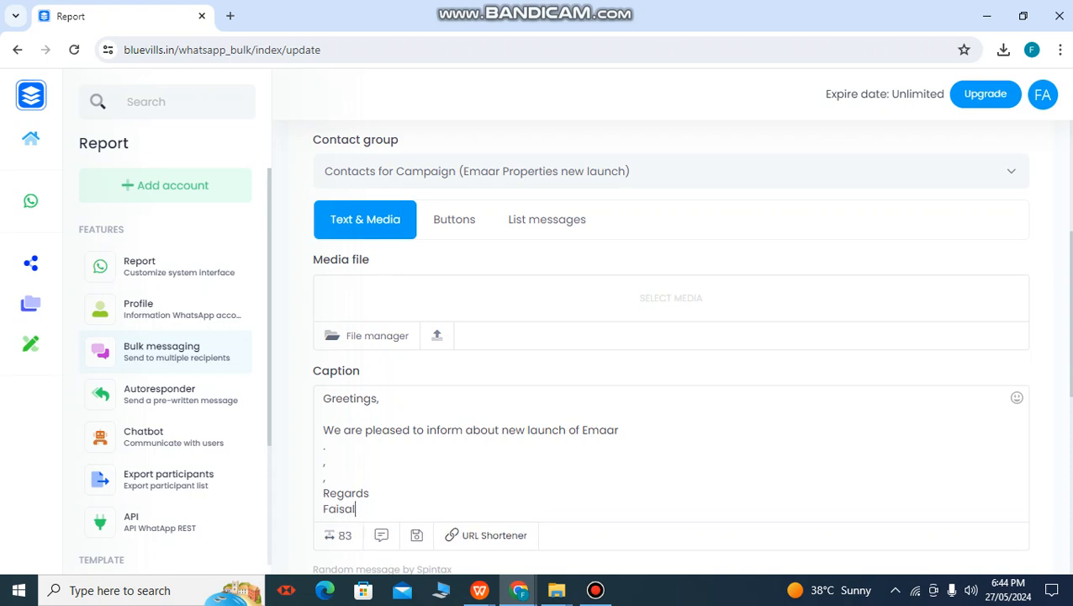
# - Set the campaign's minimum random message interval to 1000 seconds
pyautogui.scroll(-2, 670, 345)
pyautogui.scroll(-2, 670, 345)
pyautogui.scroll(-5, 670, 345)
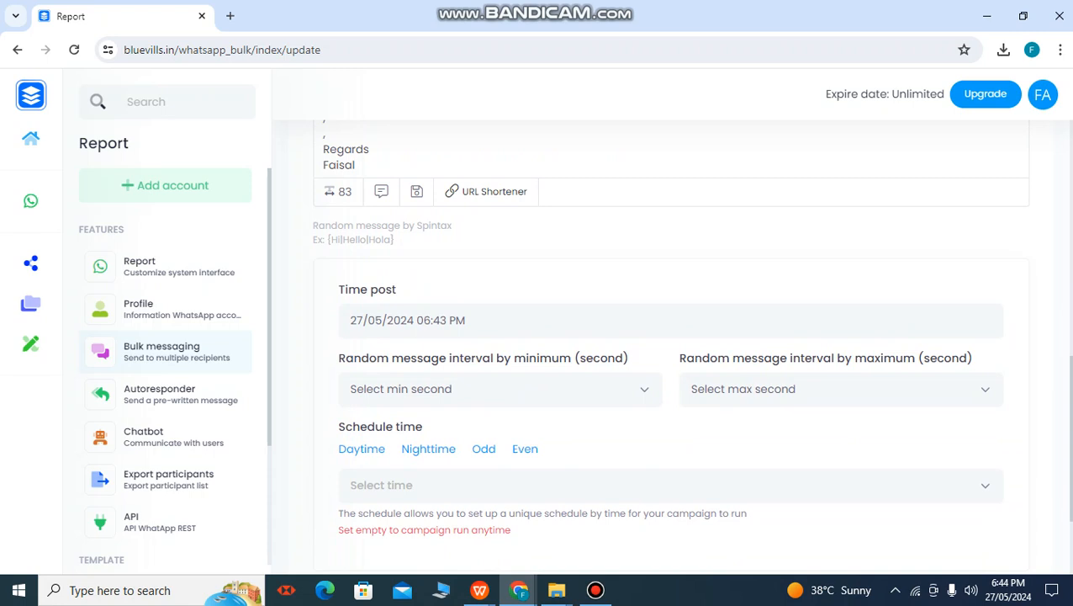
pyautogui.click(500, 389)
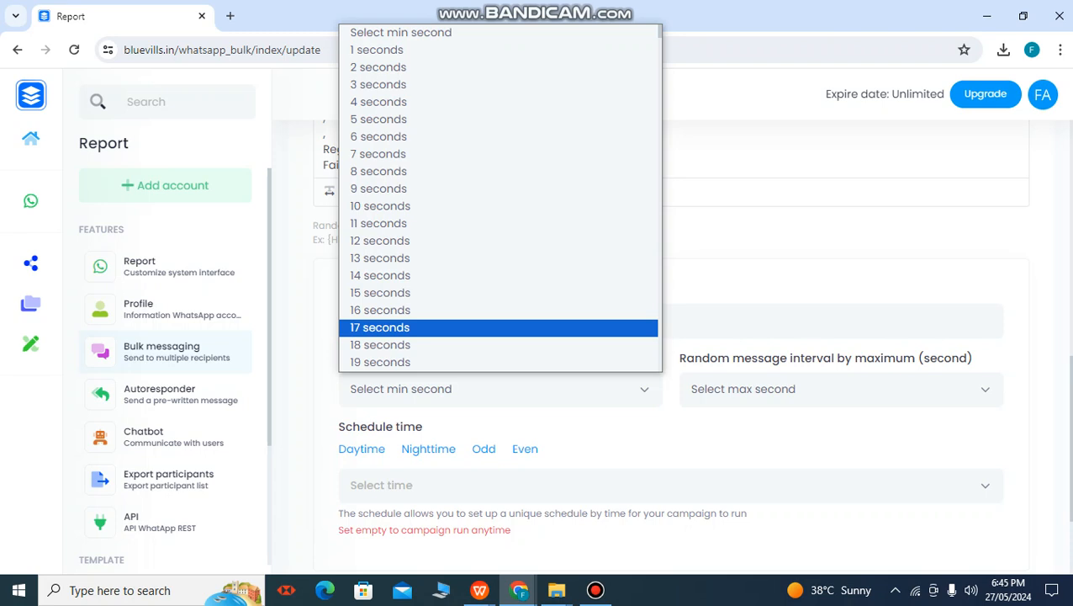
pyautogui.scroll(-20, 499, 198)
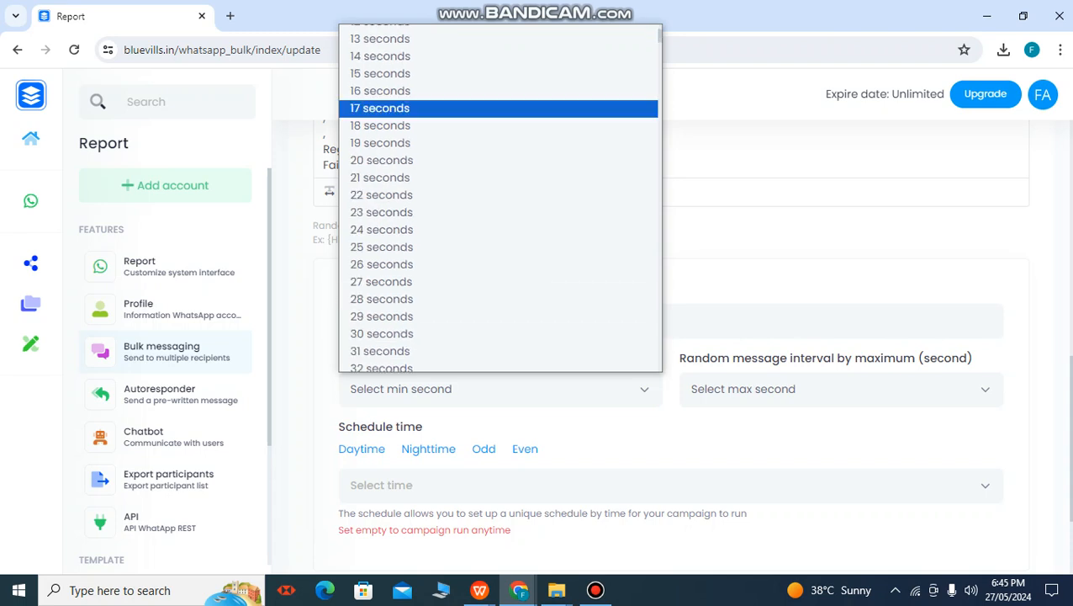
pyautogui.scroll(-20, 500, 198)
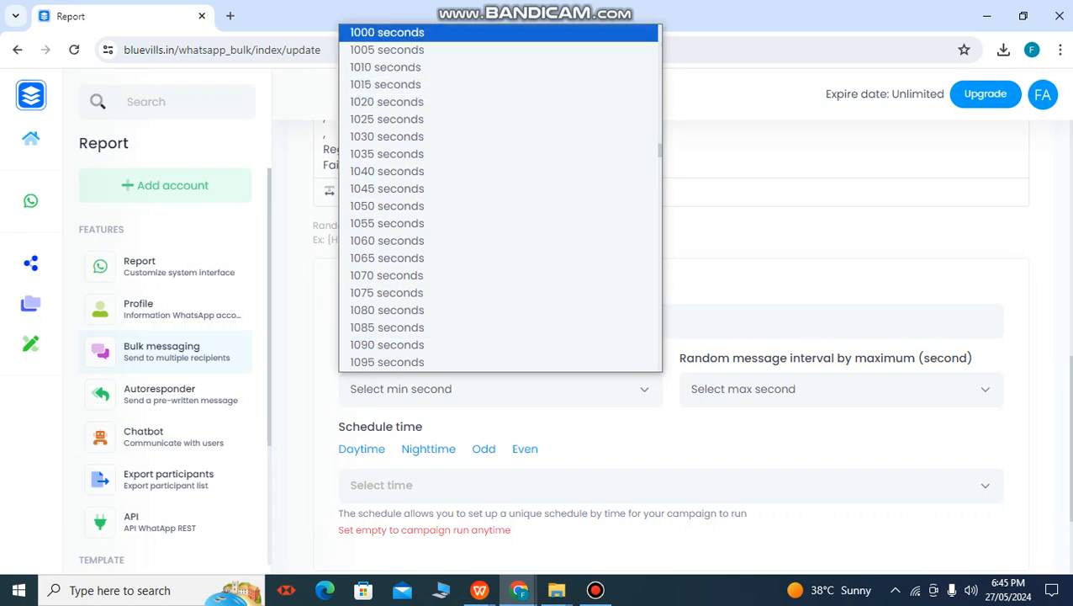
pyautogui.click(387, 33)
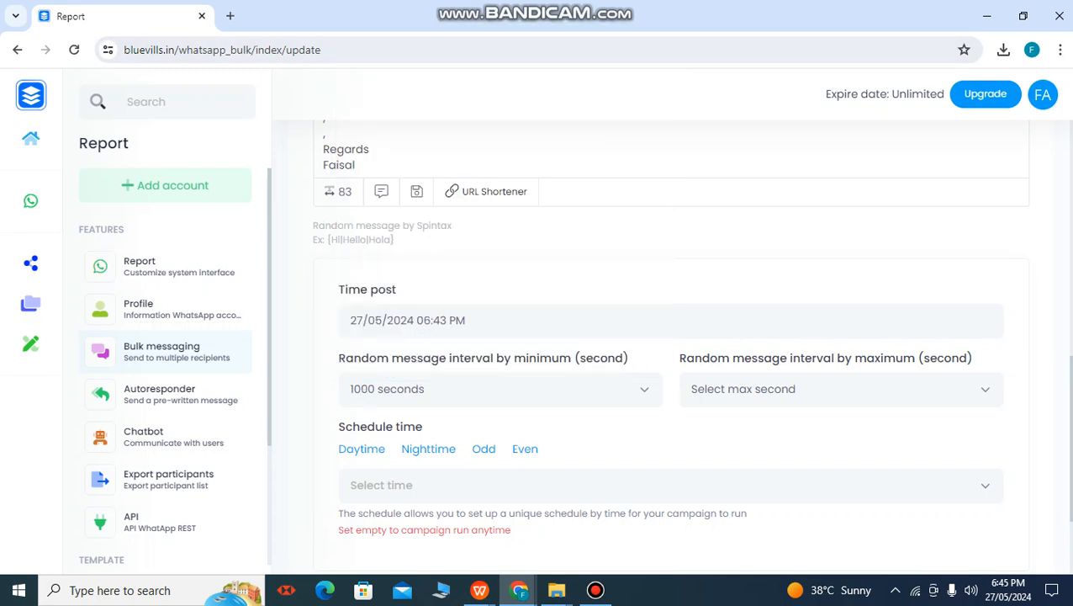
# - Set the campaign's maximum random message interval to 1220 seconds
pyautogui.click(841, 388)
pyautogui.scroll(-20, 841, 198)
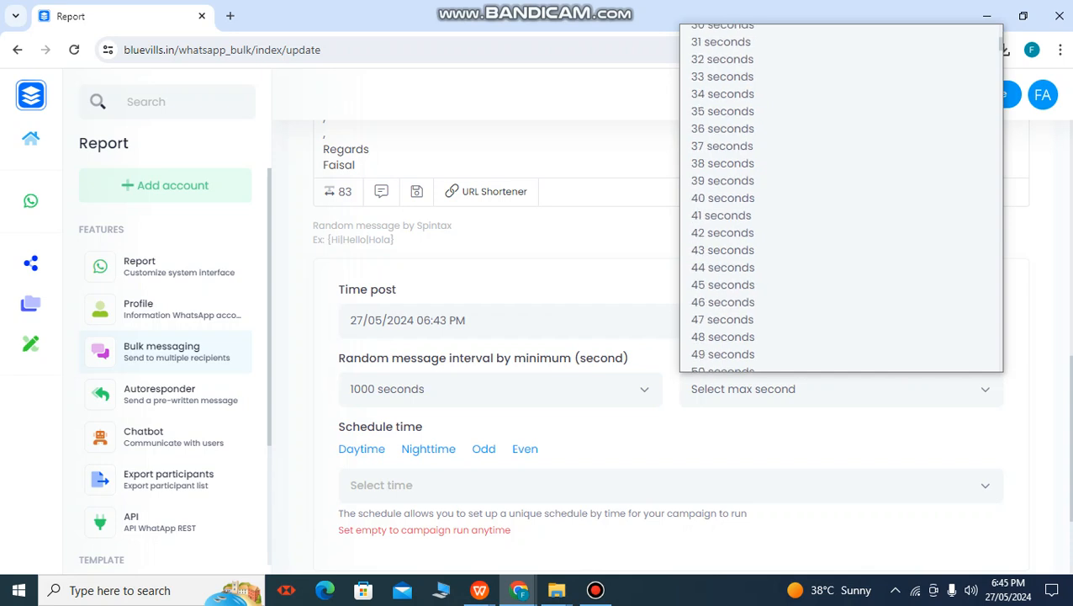
pyautogui.scroll(-17, 841, 197)
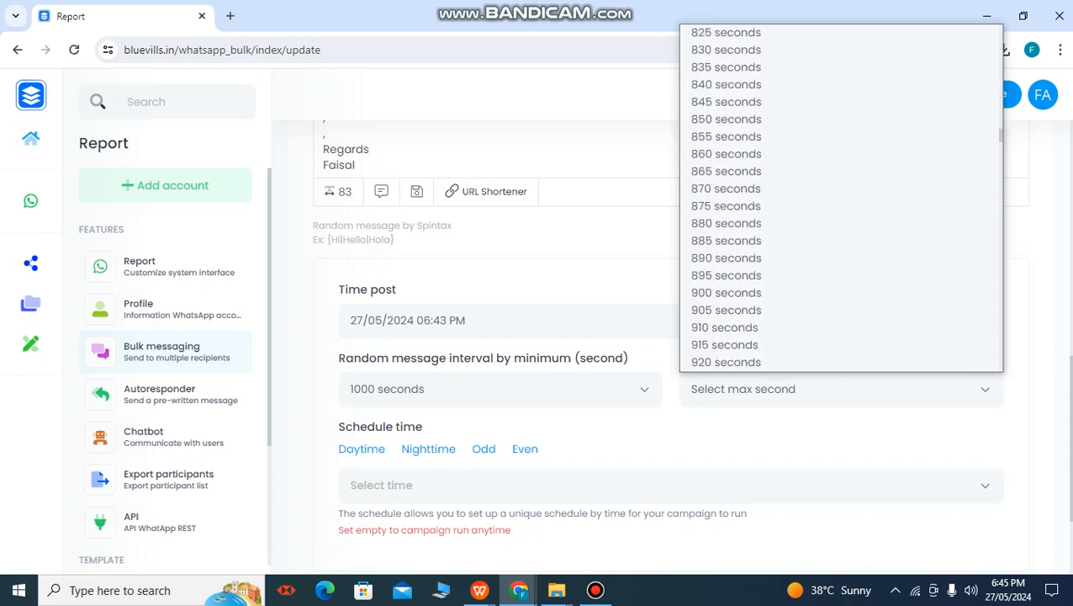
pyautogui.scroll(-6, 841, 198)
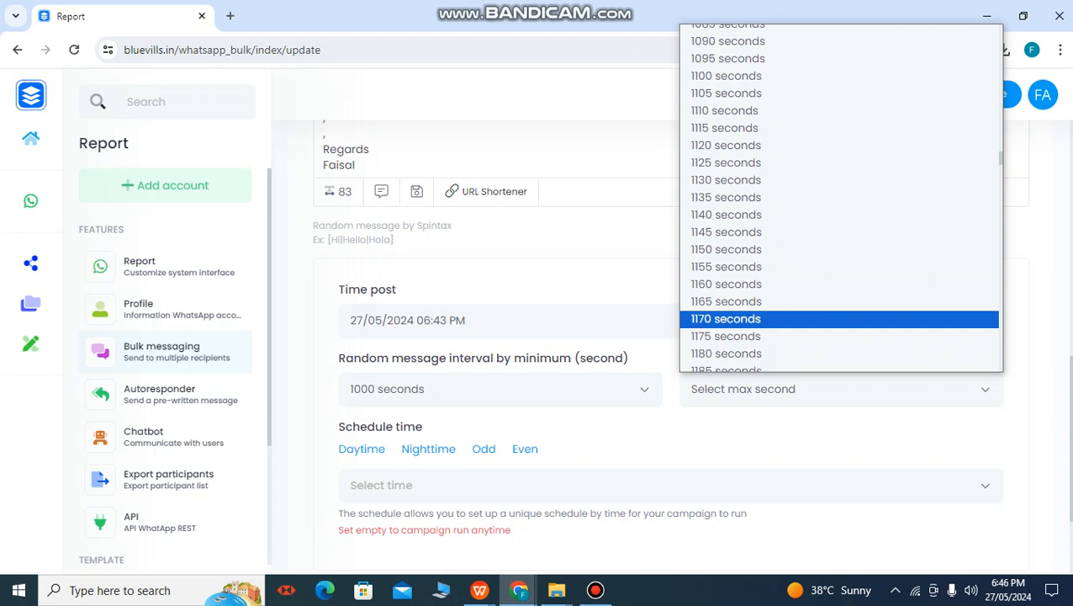
pyautogui.scroll(-4, 841, 319)
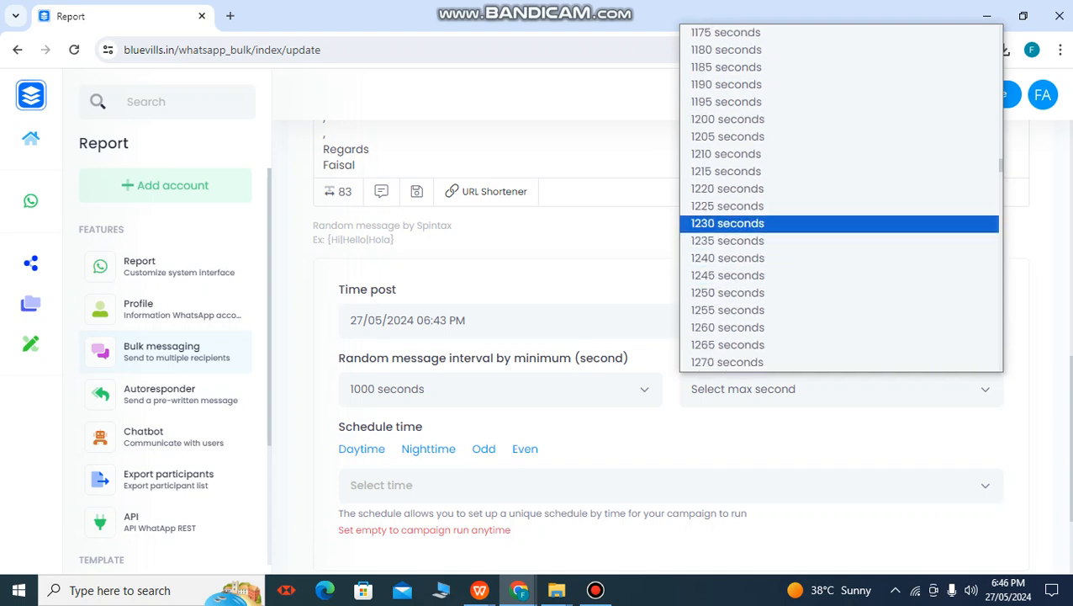
pyautogui.click(748, 189)
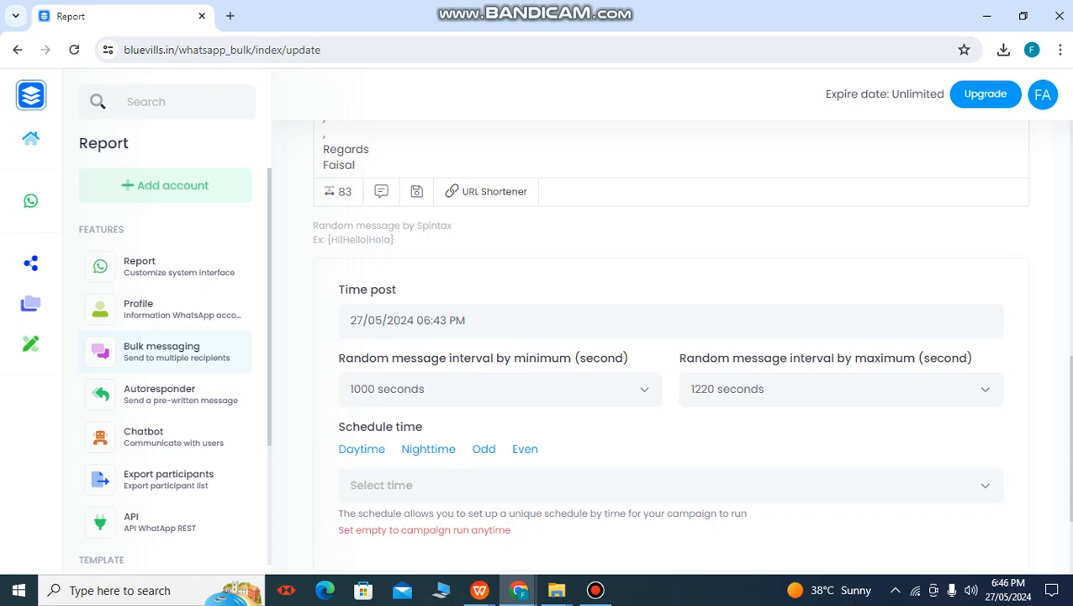
# - Set the campaign's schedule time to the hours 9, 10, 11, 12, 13, 14, 15, 16, 17 and 18
pyautogui.scroll(-2, 673, 337)
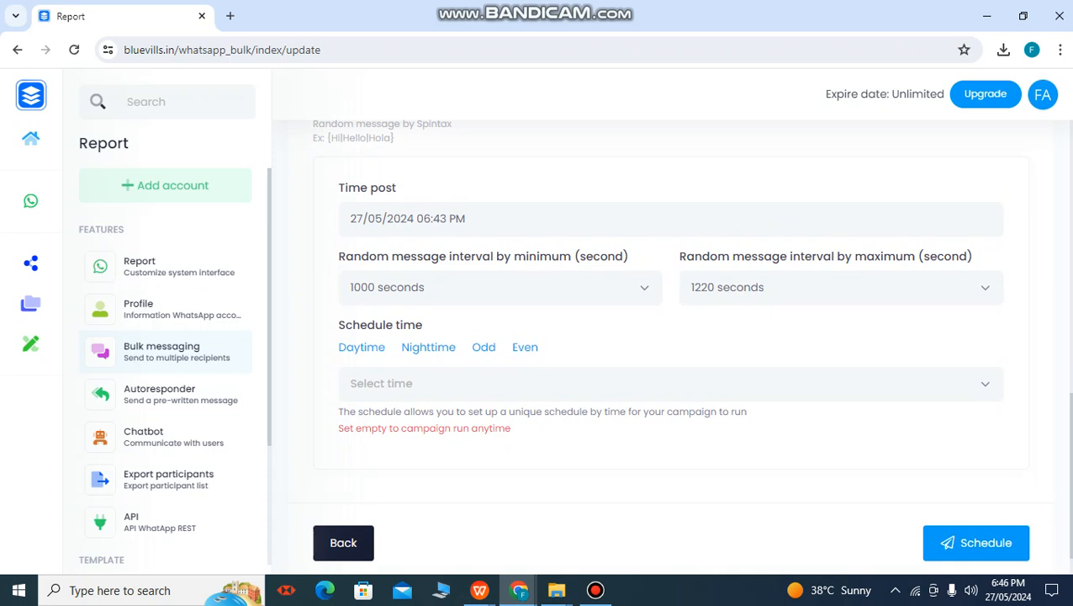
pyautogui.click(670, 383)
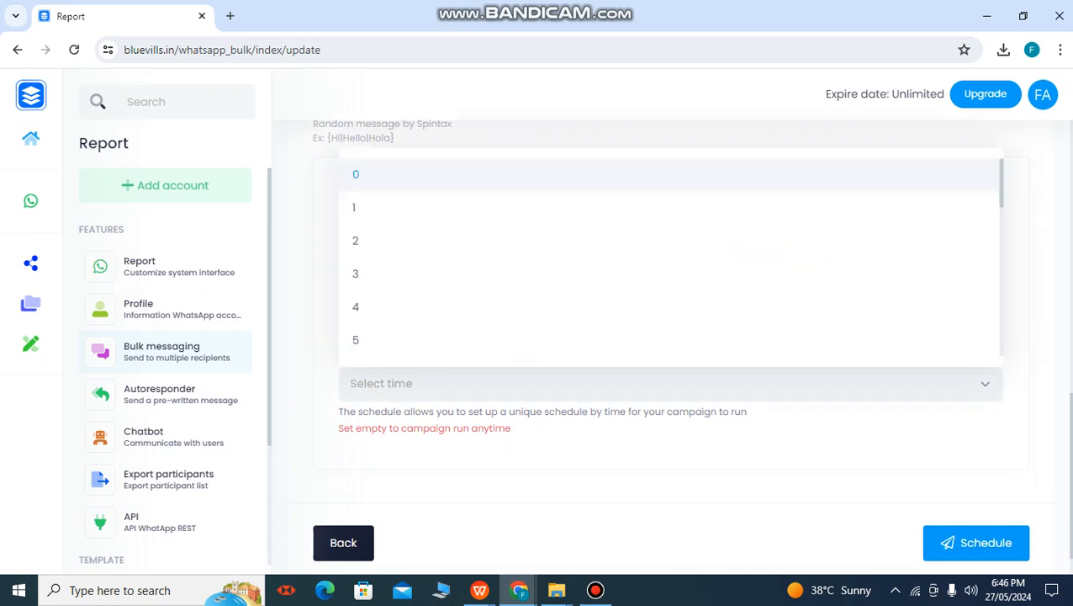
pyautogui.write('9')
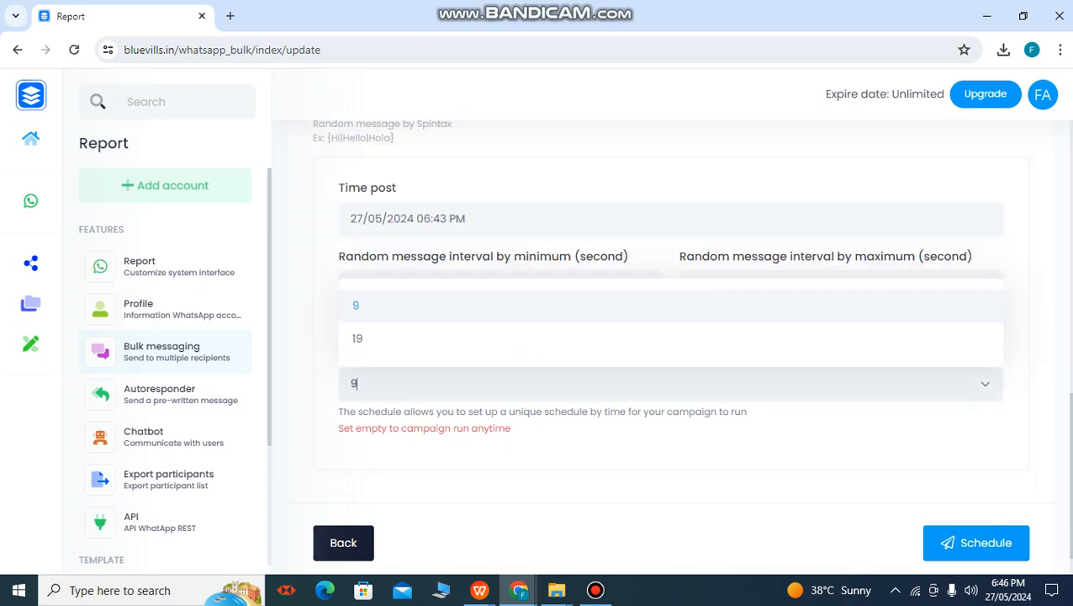
pyautogui.press('Return')
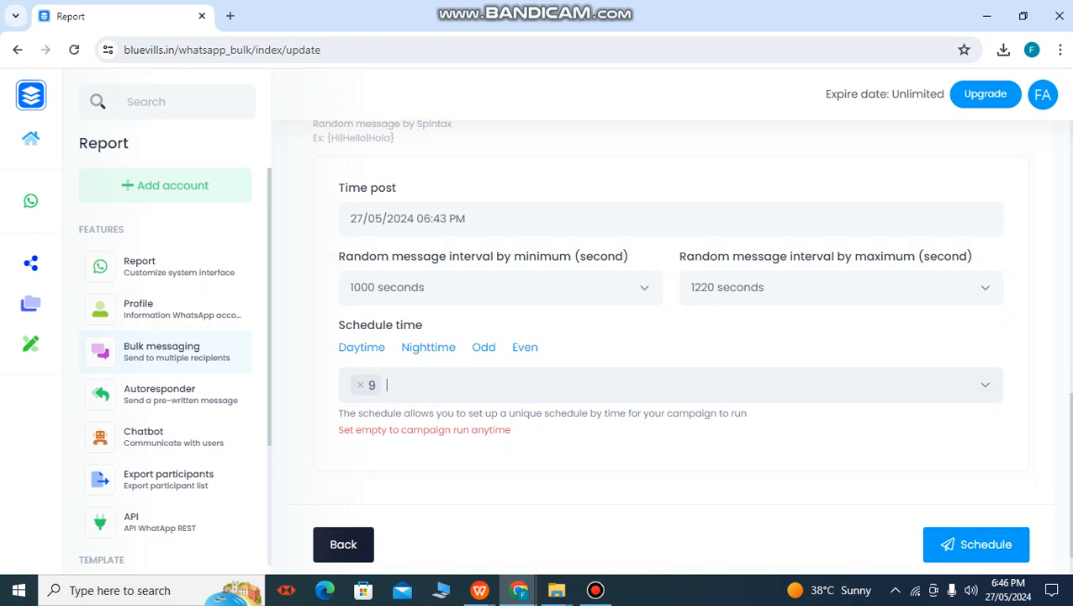
pyautogui.write('1')
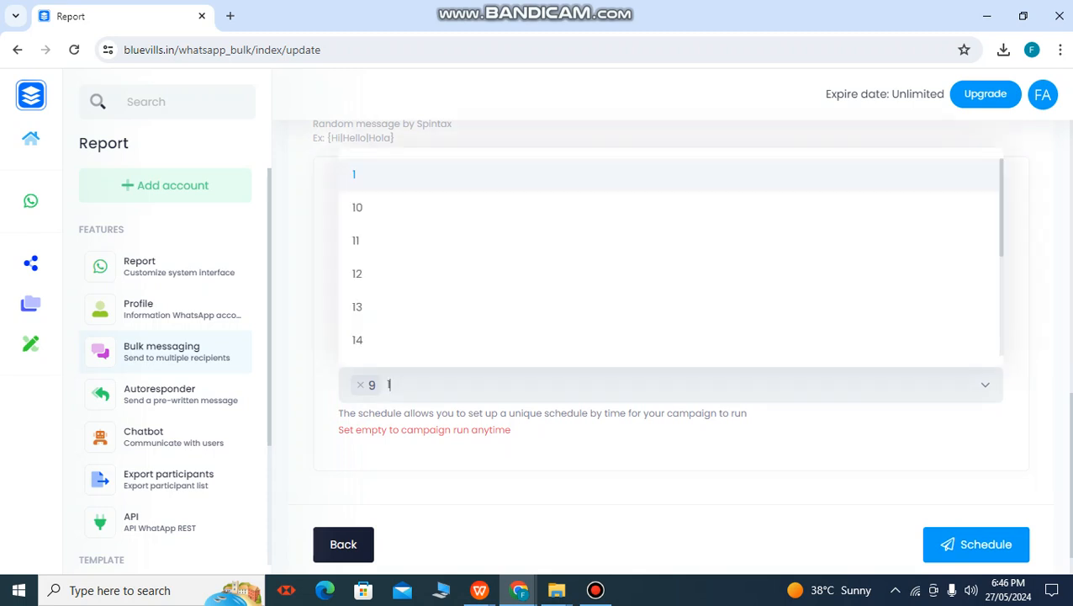
pyautogui.write('0')
pyautogui.press('Return')
pyautogui.write('11')
pyautogui.press('Return')
pyautogui.write('12')
pyautogui.press('Return')
pyautogui.write('13')
pyautogui.press('Return')
pyautogui.write('14')
pyautogui.press('Return')
pyautogui.write('1')
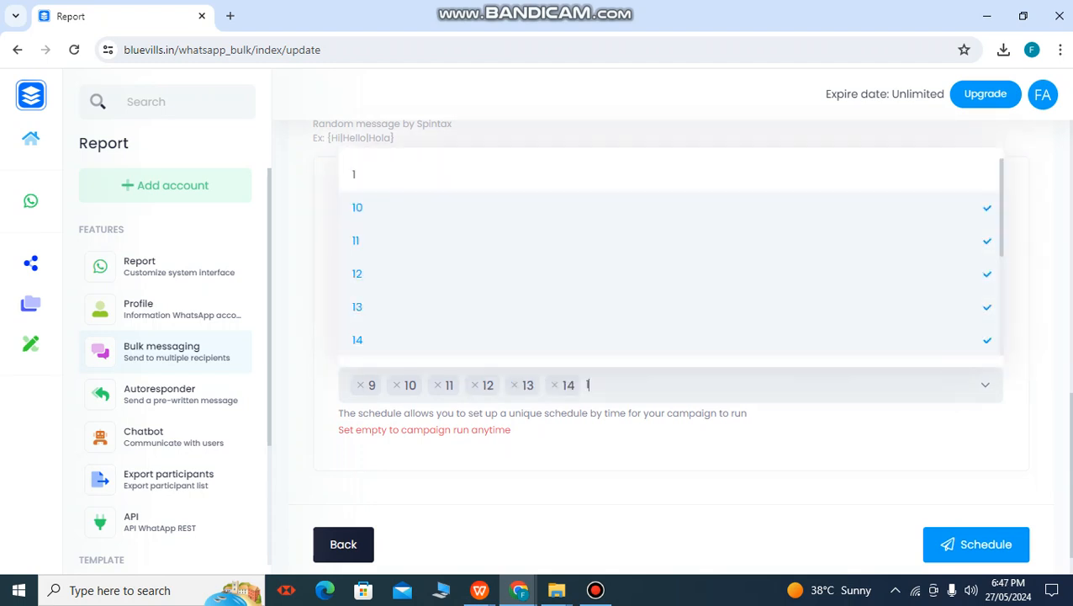
pyautogui.write('5')
pyautogui.press('Return')
pyautogui.write('16')
pyautogui.press('Return')
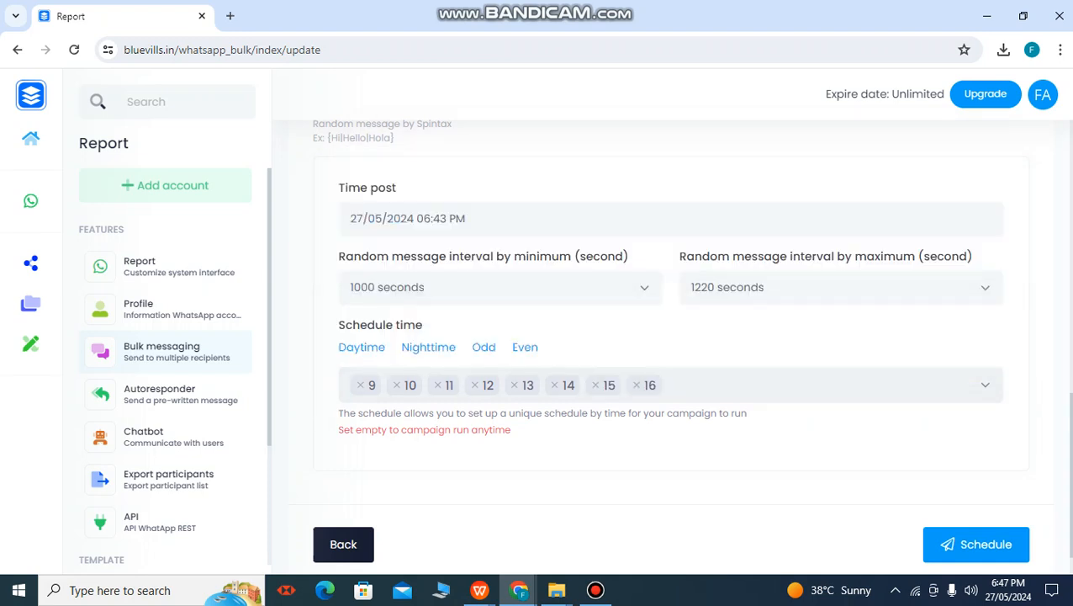
pyautogui.write('17')
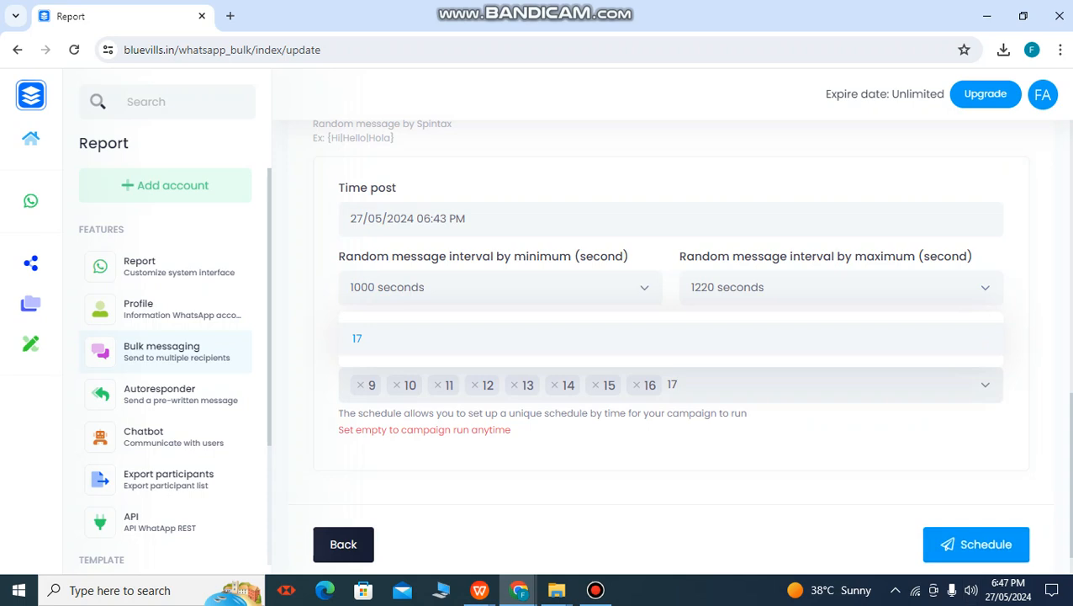
pyautogui.press('Return')
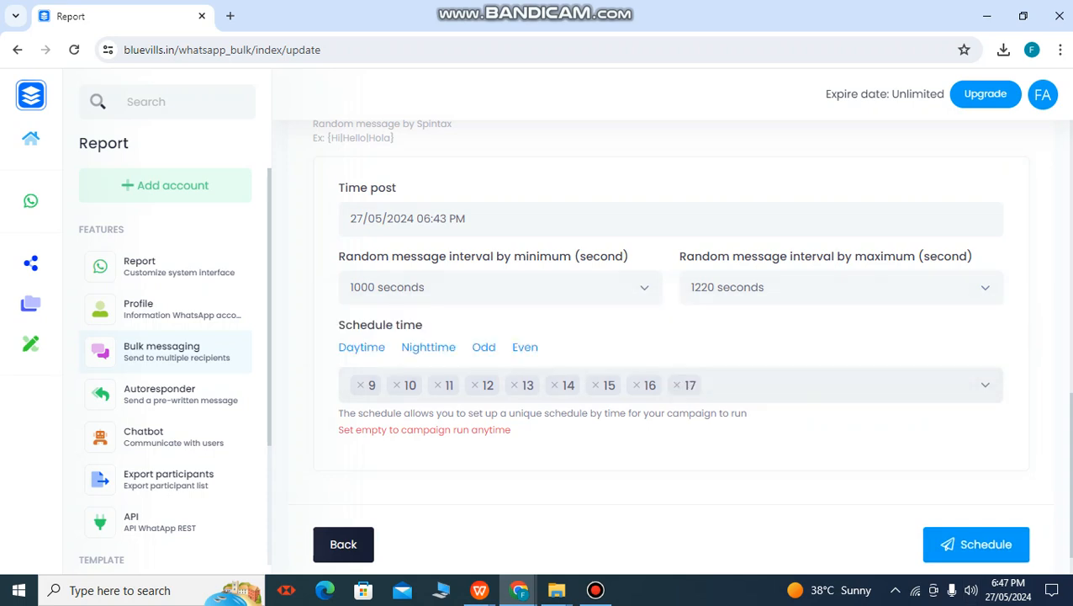
pyautogui.write('18')
pyautogui.press('Return')
pyautogui.scroll(-1, 975, 504)
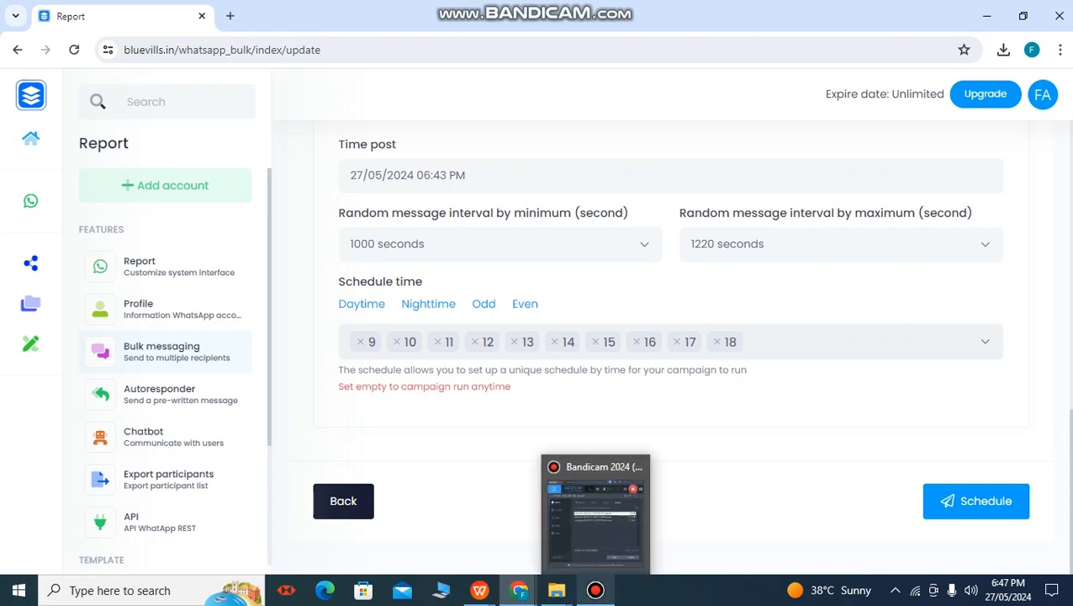
pyautogui.click(596, 590)
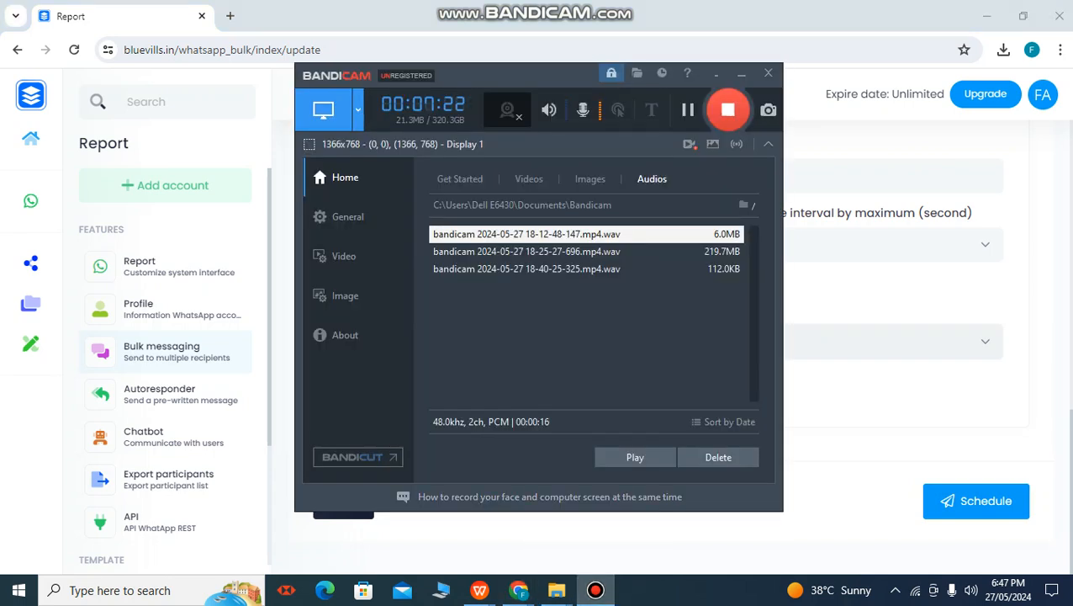